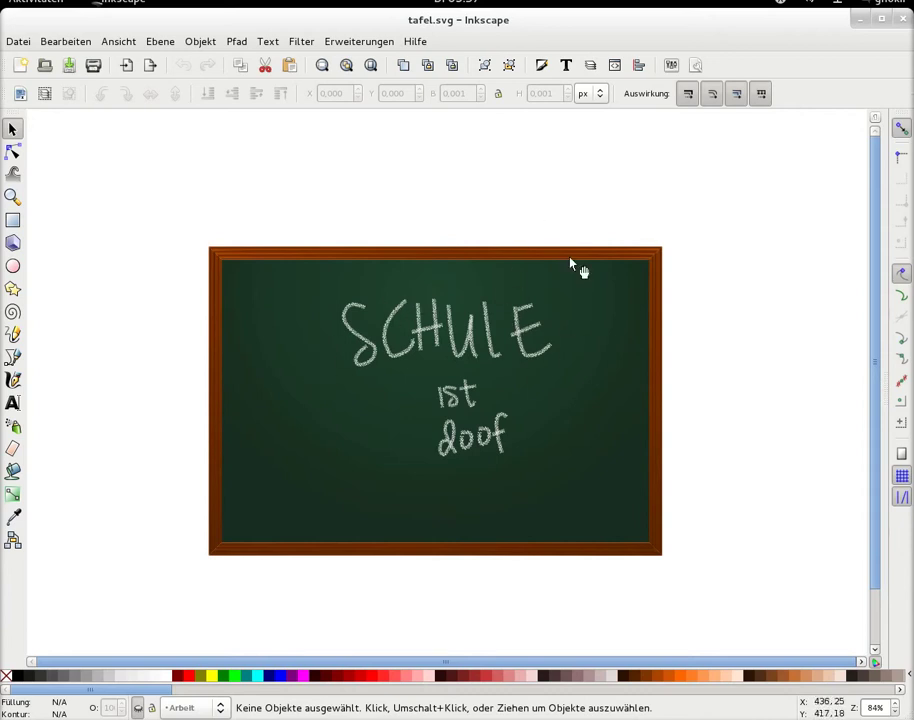
# Toggle the current layer's visibility so the red smiley sketch shows on the chalkboard
pyautogui.scroll(-1, 748, 497)
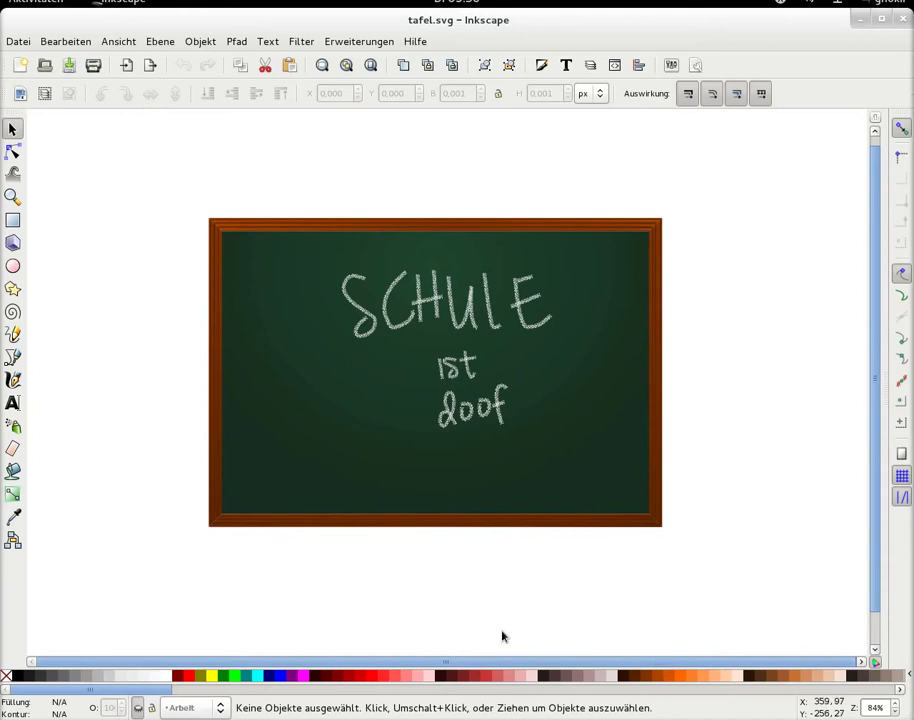
pyautogui.click(138, 710)
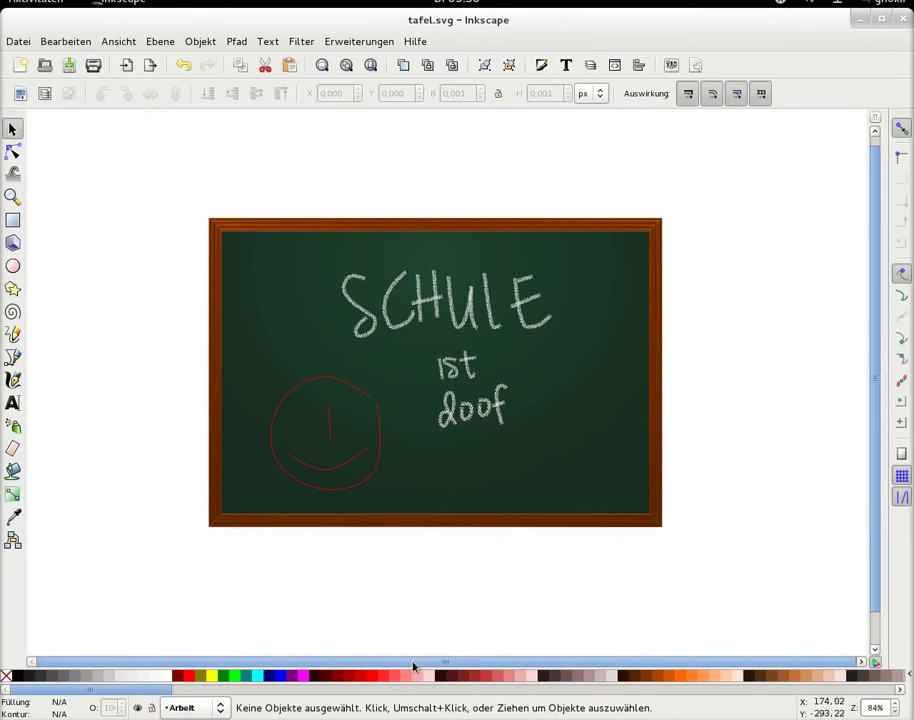
# Draw a small square above the chalkboard with black fill at 100% opacity
pyautogui.click(13, 220)
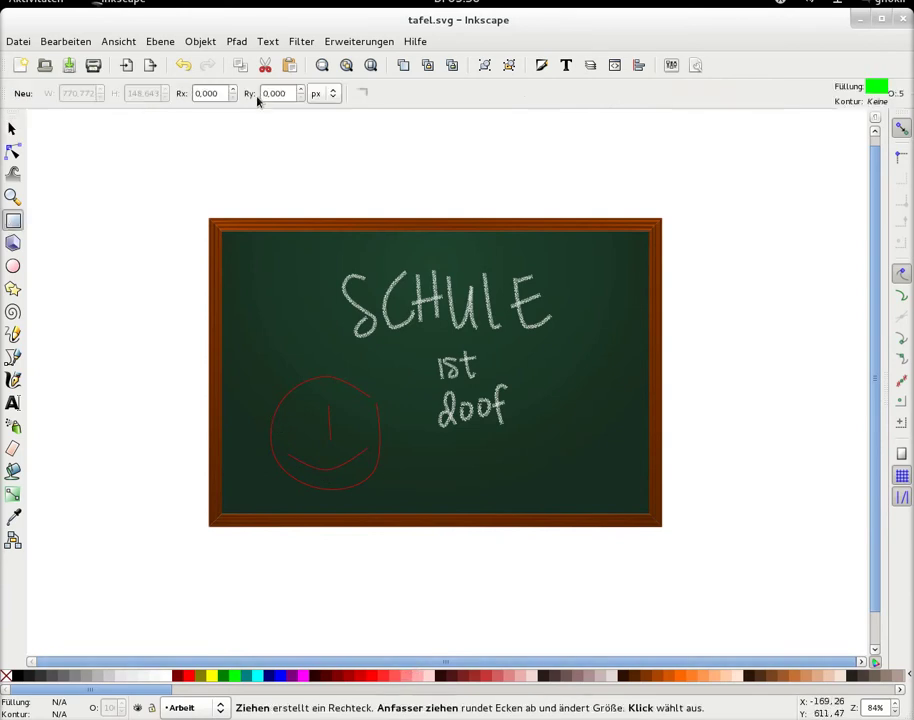
pyautogui.moveTo(237, 126); pyautogui.dragTo(254, 141)
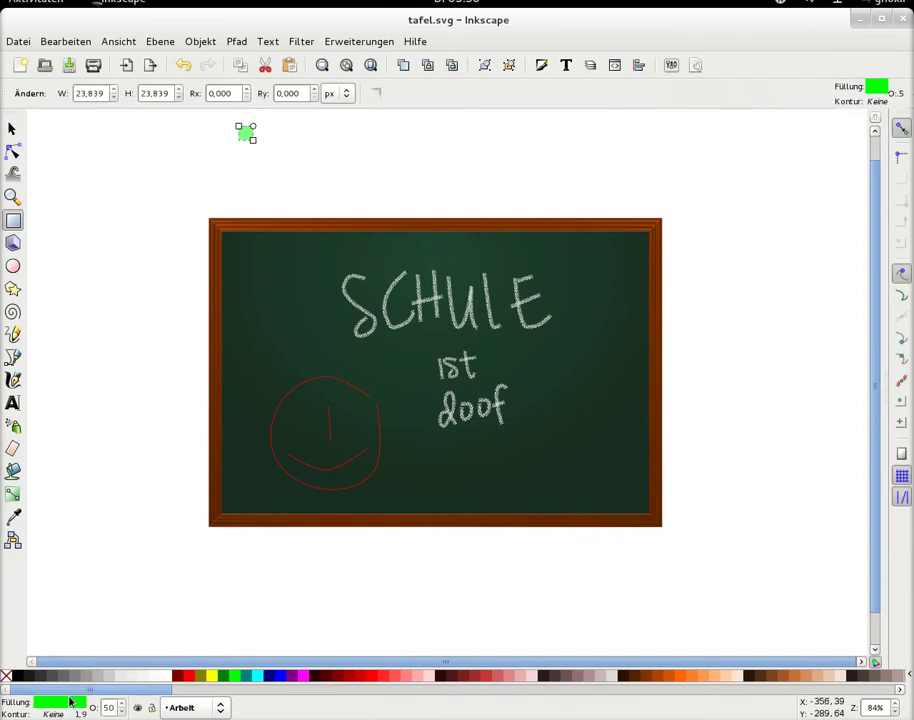
pyautogui.click(17, 676)
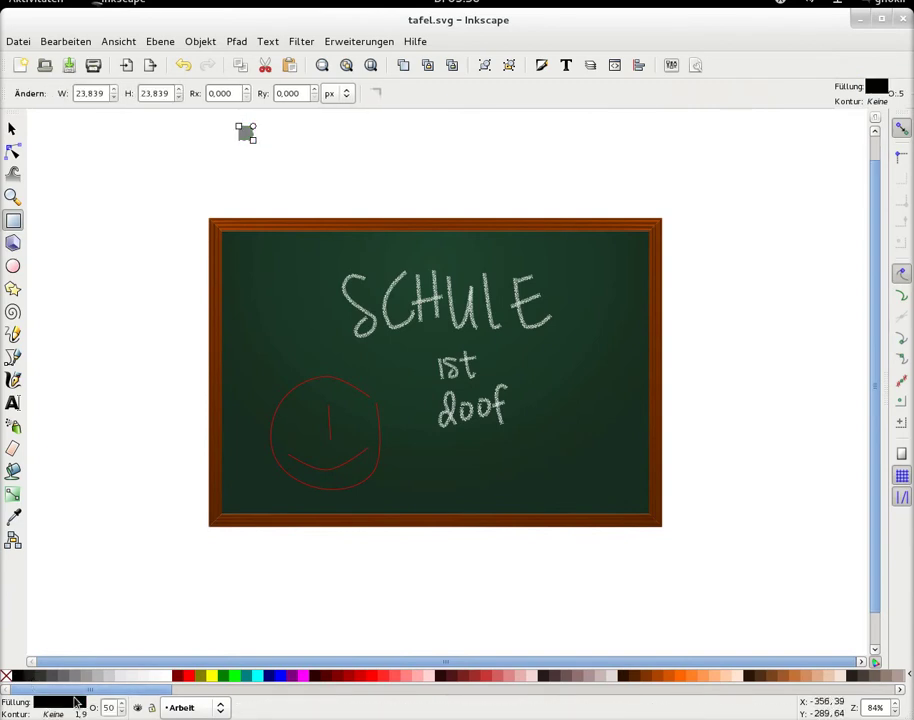
pyautogui.write('10')
pyautogui.moveTo(75, 702); pyautogui.dragTo(80, 697)
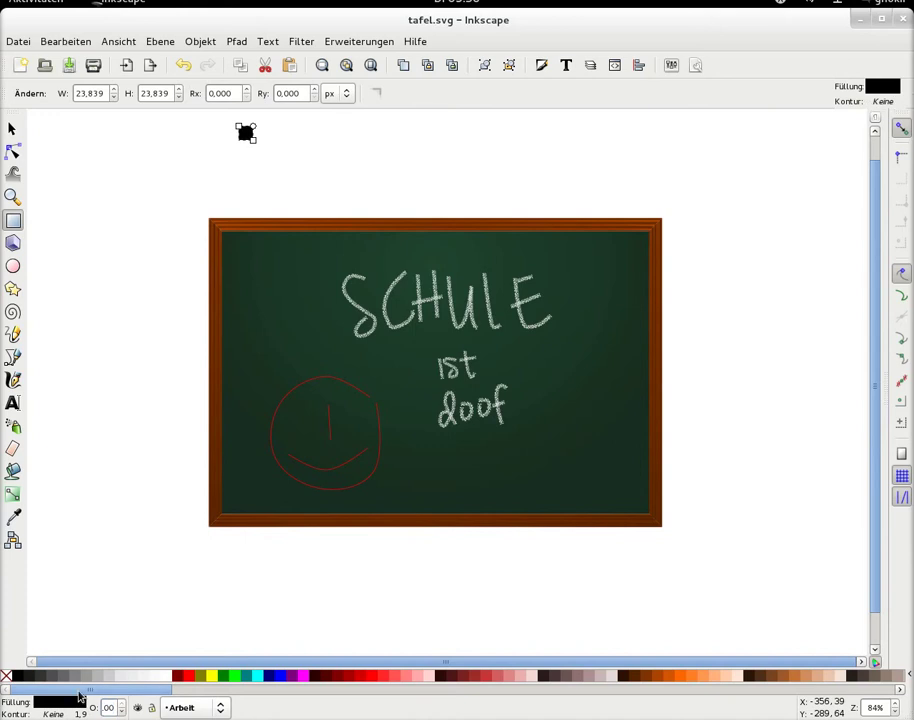
pyautogui.scroll(4, 206, 370)
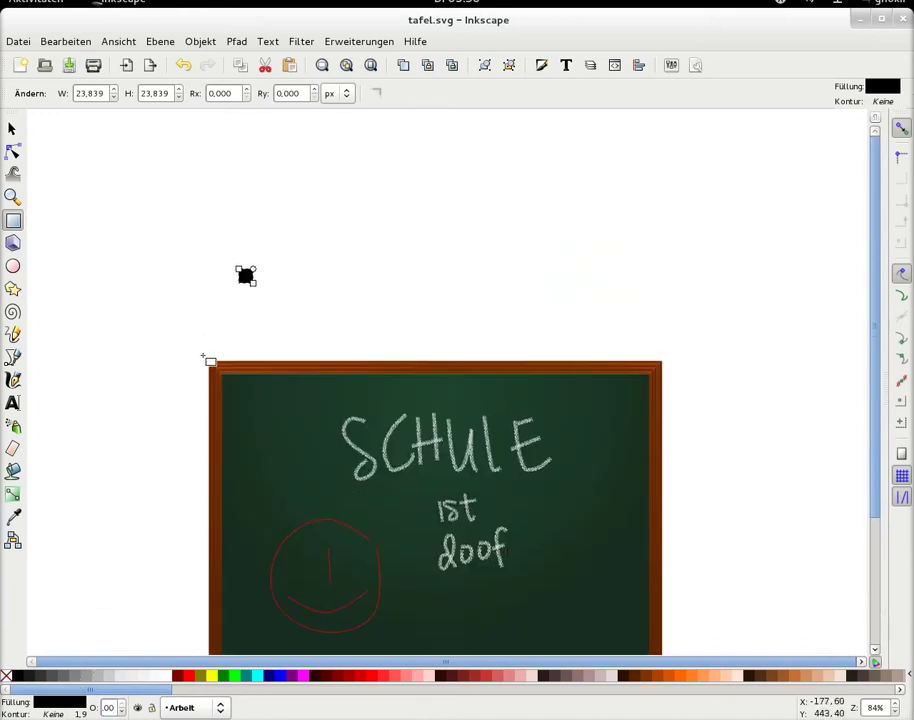
pyautogui.scroll(2, 150, 280)
# Move the square slightly higher and resize it to exactly 2 × 2 px
pyautogui.click(9, 128)
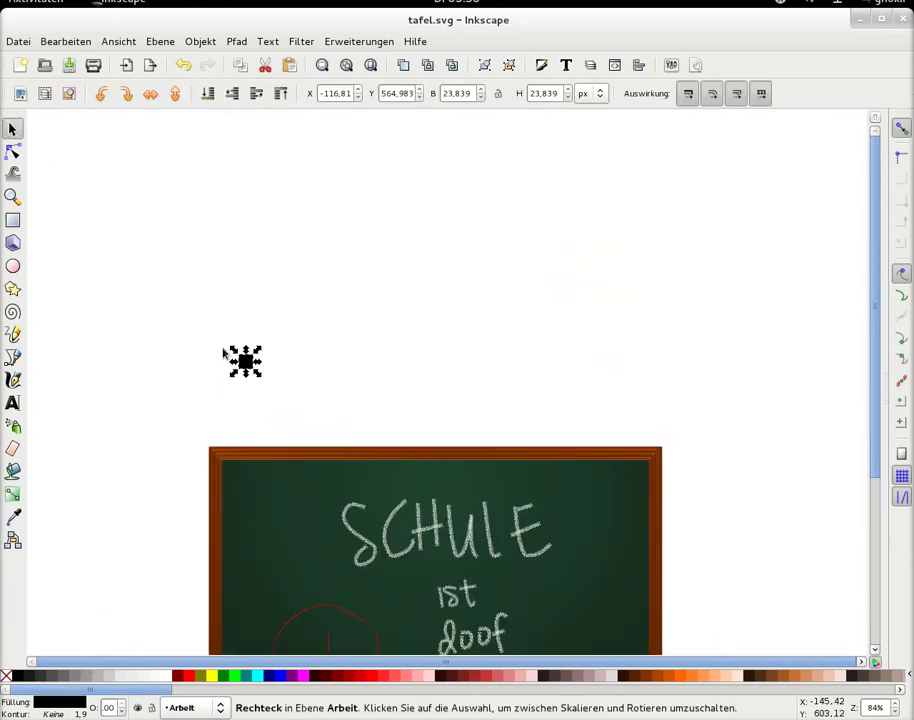
pyautogui.moveTo(259, 377); pyautogui.dragTo(249, 298)
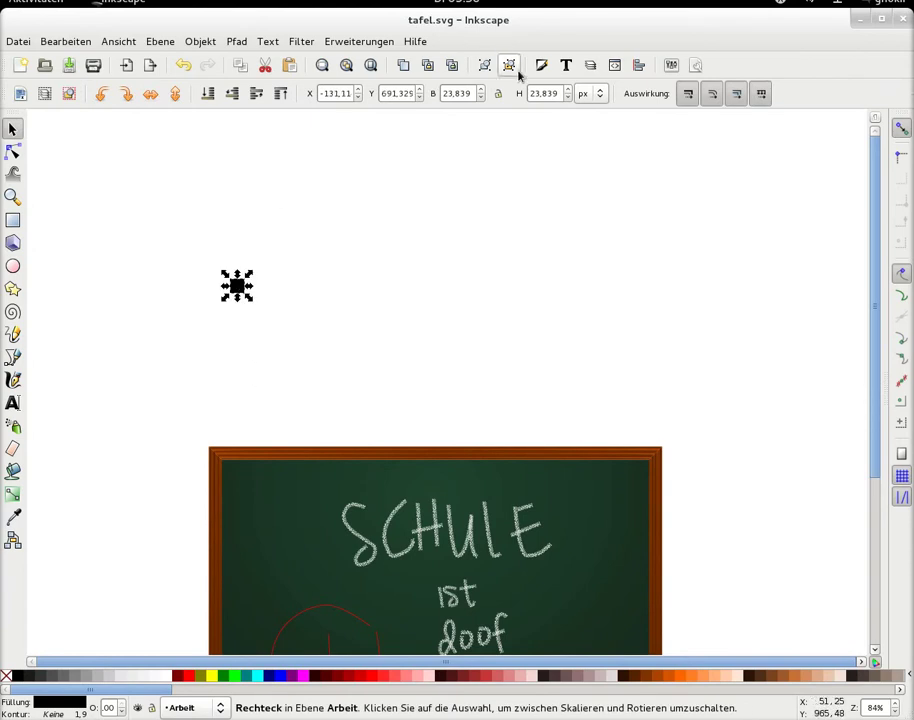
pyautogui.doubleClick(449, 93)
pyautogui.write('2')
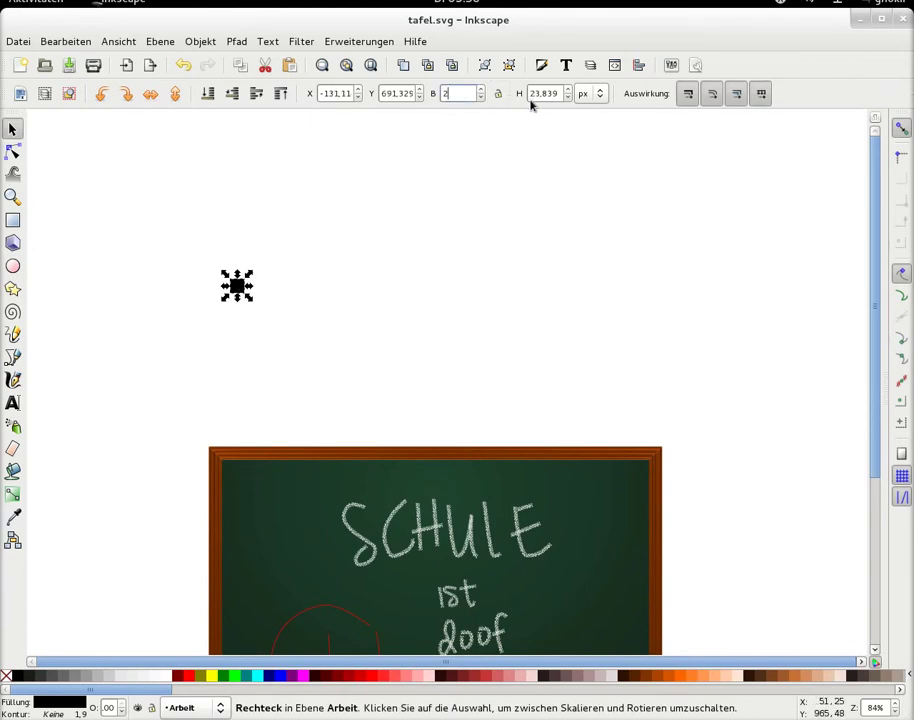
pyautogui.press('Return')
pyautogui.doubleClick(535, 93)
pyautogui.write('2')
pyautogui.press('Return')
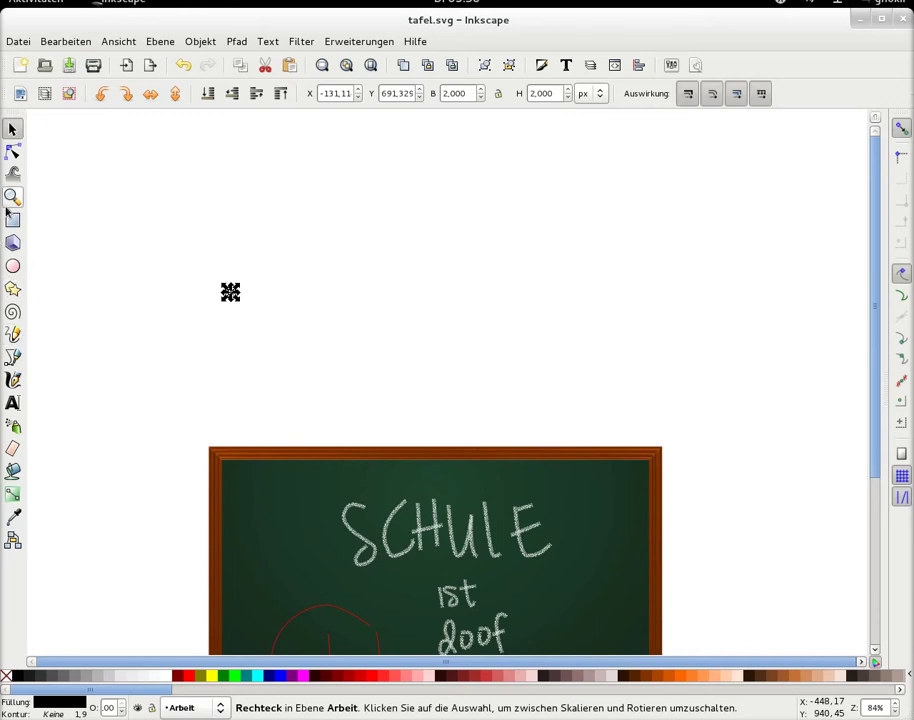
pyautogui.click(12, 197)
# Zoom in on the tiny square, select it and open Gekachelte Klone erzeugen
pyautogui.moveTo(189, 257); pyautogui.dragTo(399, 334)
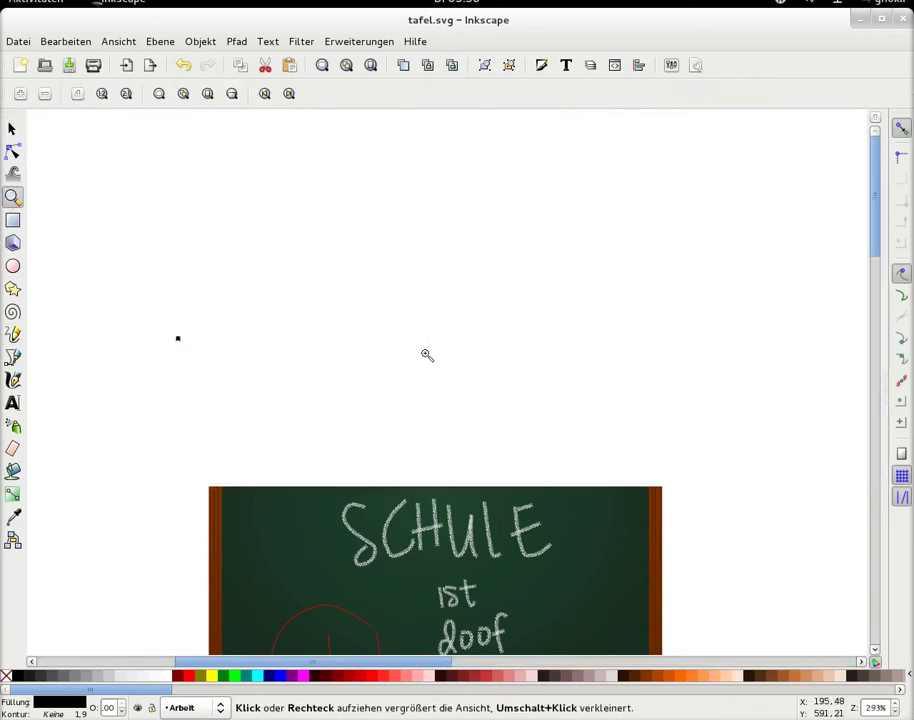
pyautogui.click(12, 128)
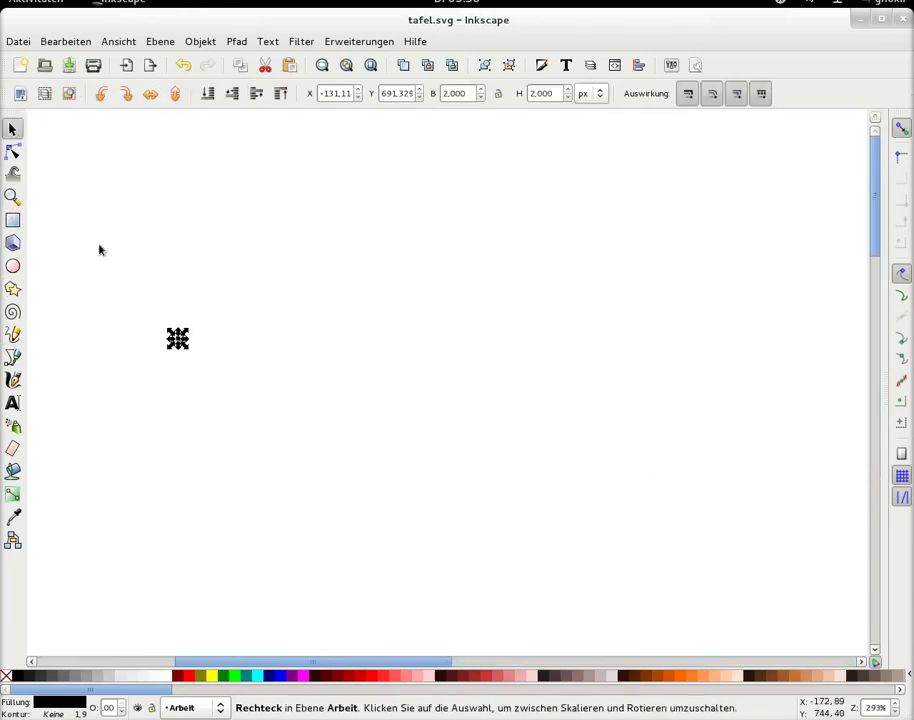
pyautogui.click(65, 41)
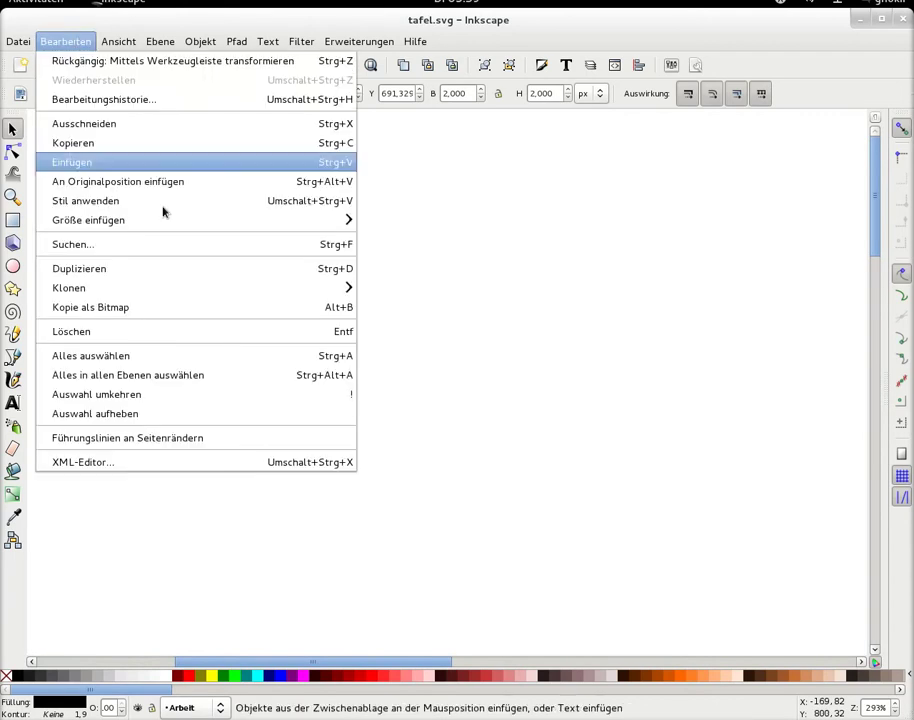
pyautogui.moveTo(69, 288)
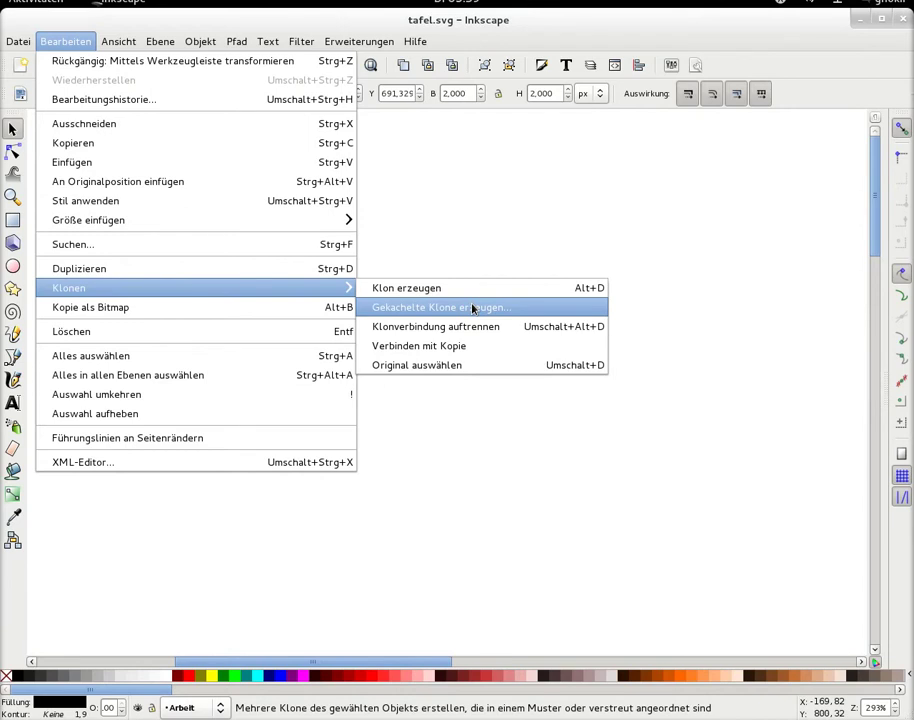
pyautogui.click(473, 309)
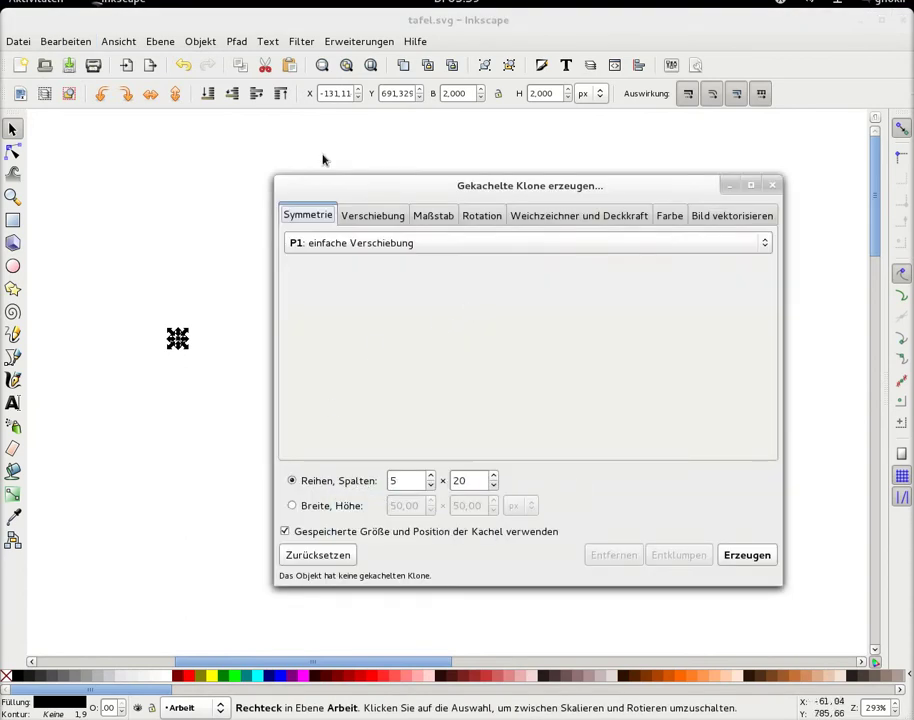
# Review the tiled clone tabs, keeping P1 symmetry with 5 rows × 20 columns
pyautogui.click(385, 217)
pyautogui.click(434, 216)
pyautogui.click(492, 217)
pyautogui.click(590, 216)
pyautogui.click(670, 216)
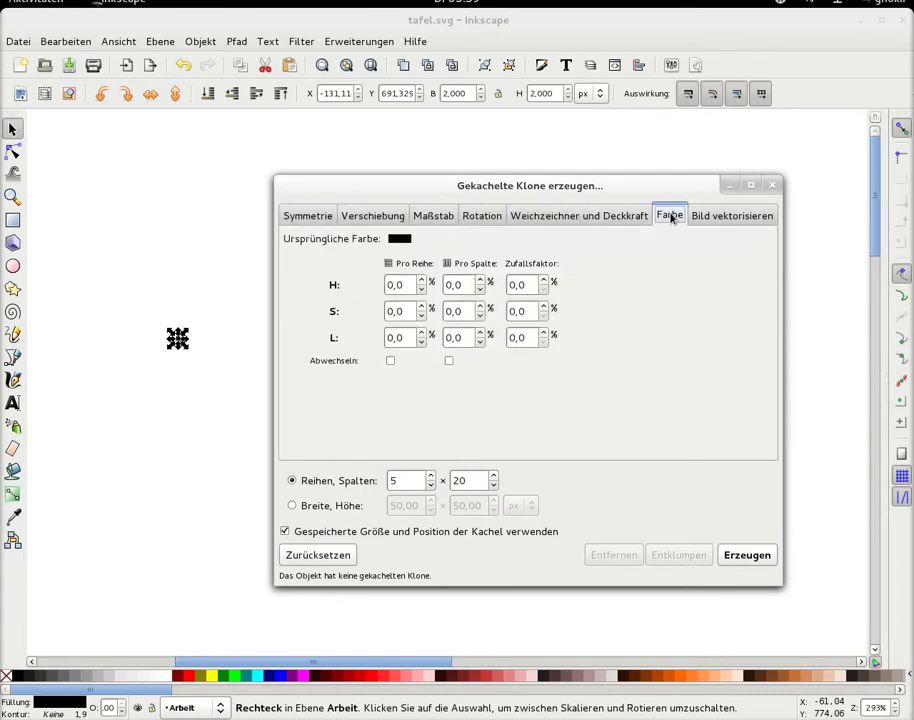
pyautogui.click(717, 216)
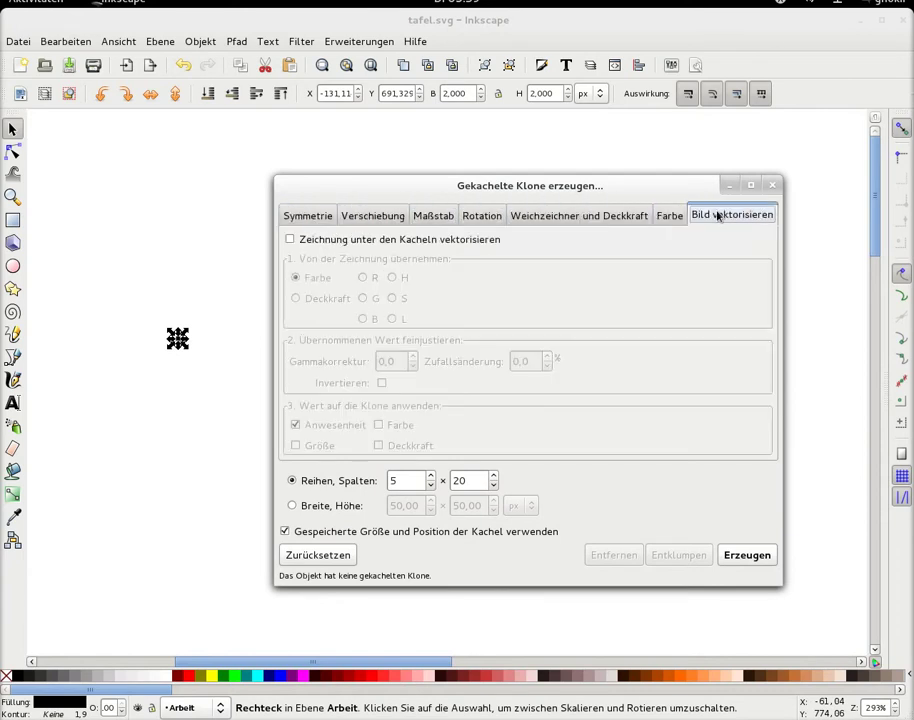
pyautogui.click(318, 216)
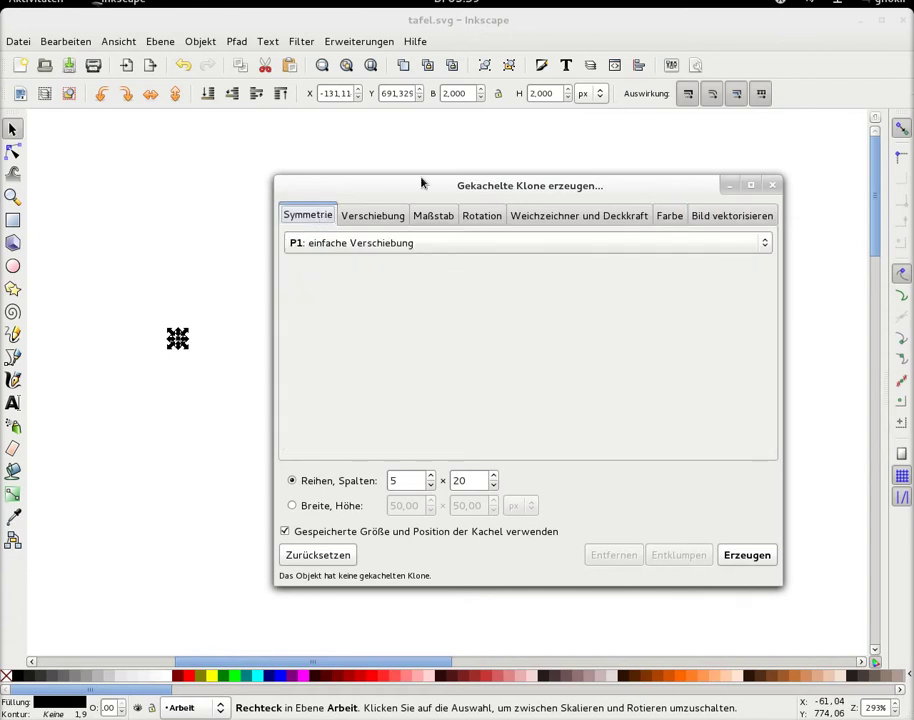
pyautogui.moveTo(421, 183); pyautogui.dragTo(476, 170)
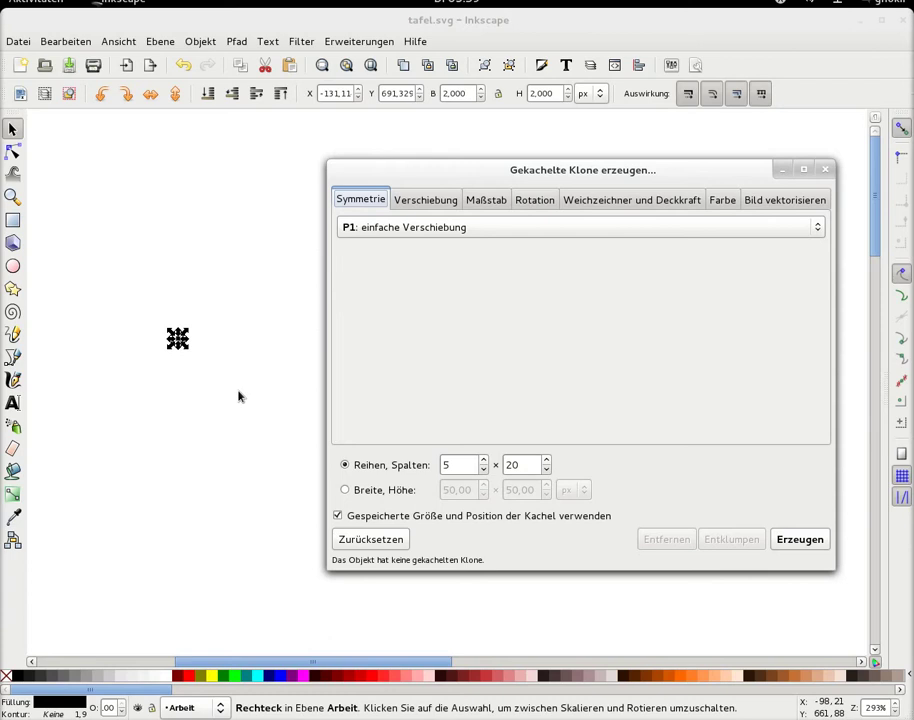
# Generate the 100 tiled clones, close the dialog and zoom in on the tile block
pyautogui.click(778, 540)
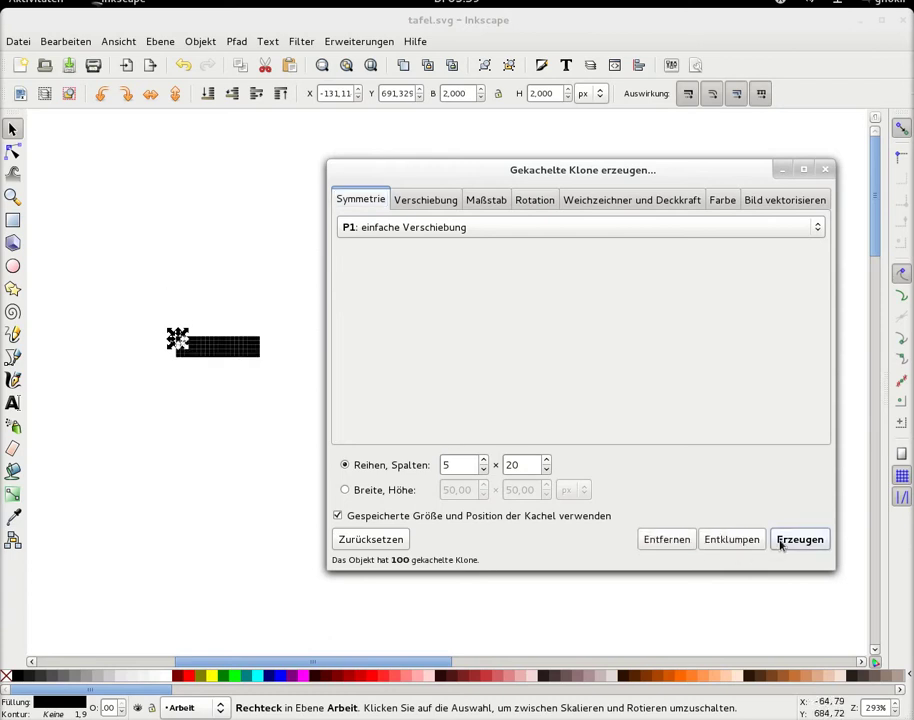
pyautogui.click(826, 171)
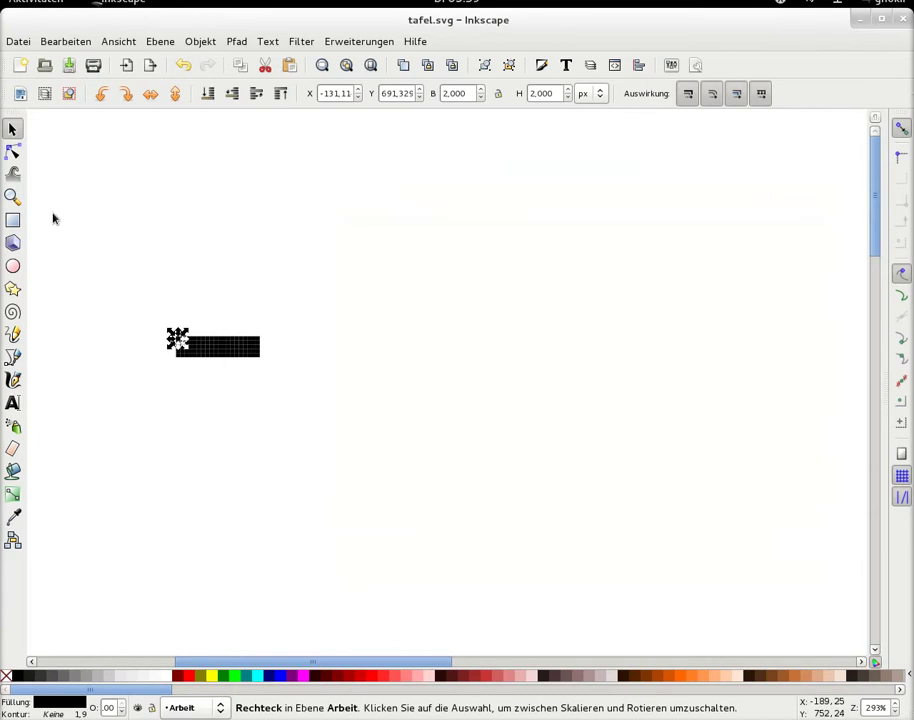
pyautogui.click(12, 197)
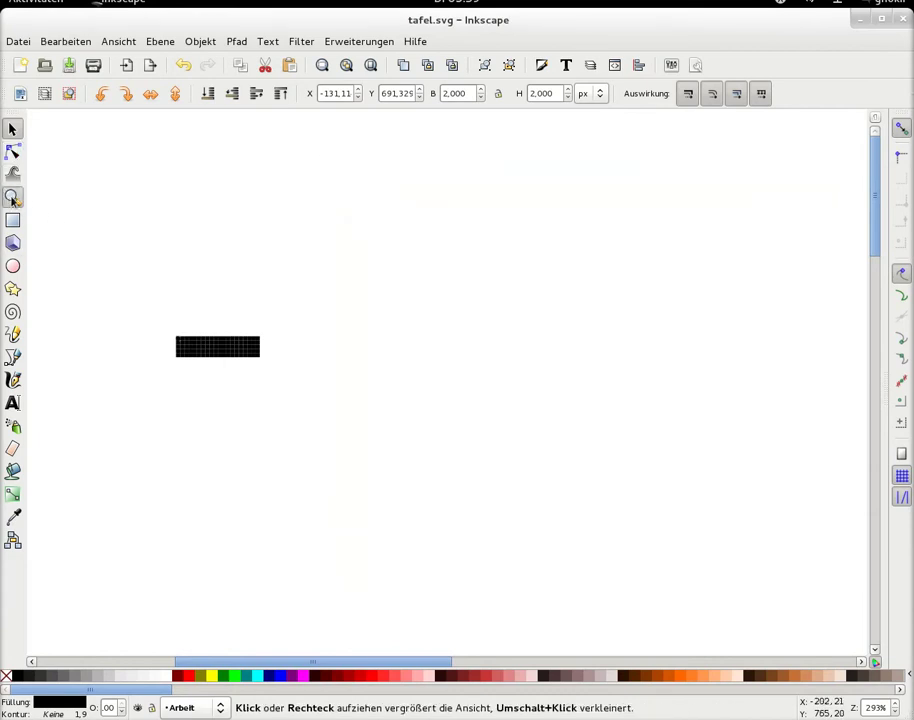
pyautogui.moveTo(140, 307); pyautogui.dragTo(300, 393)
pyautogui.click(12, 129)
pyautogui.press('Escape')
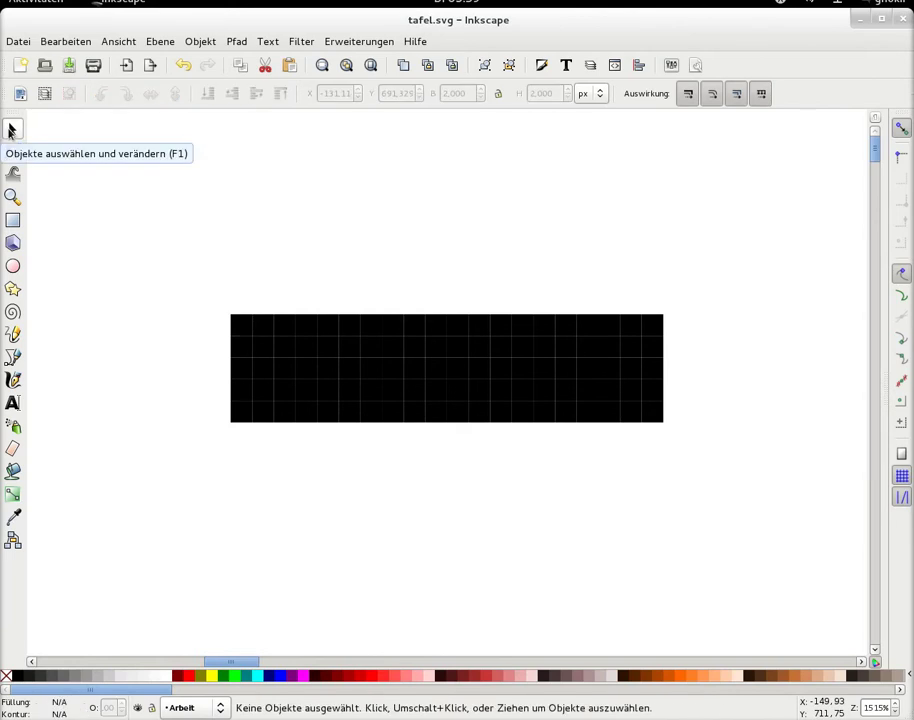
# Delete scattered tiles across the left half of the grid to start the random pattern
pyautogui.hscroll(-1, 243, 665)
pyautogui.hscroll(-1, 243, 668)
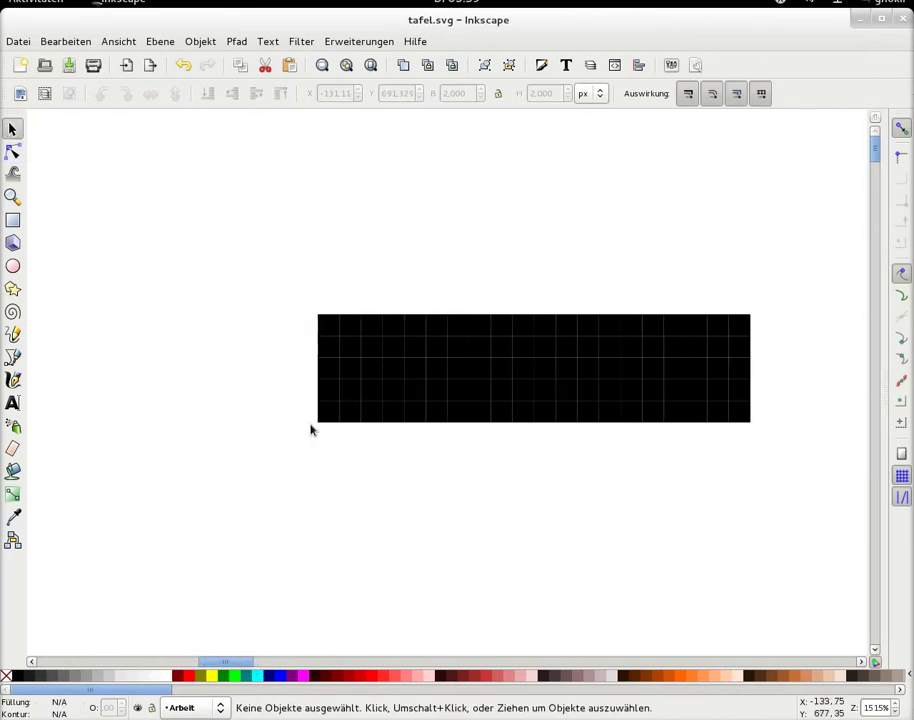
pyautogui.click(345, 343)
pyautogui.press('Delete')
pyautogui.click(371, 371)
pyautogui.press('Delete')
pyautogui.click(356, 412)
pyautogui.press('Delete')
pyautogui.click(412, 410)
pyautogui.press('Delete')
pyautogui.click(412, 386)
pyautogui.press('Delete')
pyautogui.click(393, 346)
pyautogui.press('Delete')
pyautogui.click(414, 325)
pyautogui.press('Delete')
pyautogui.press('Delete')
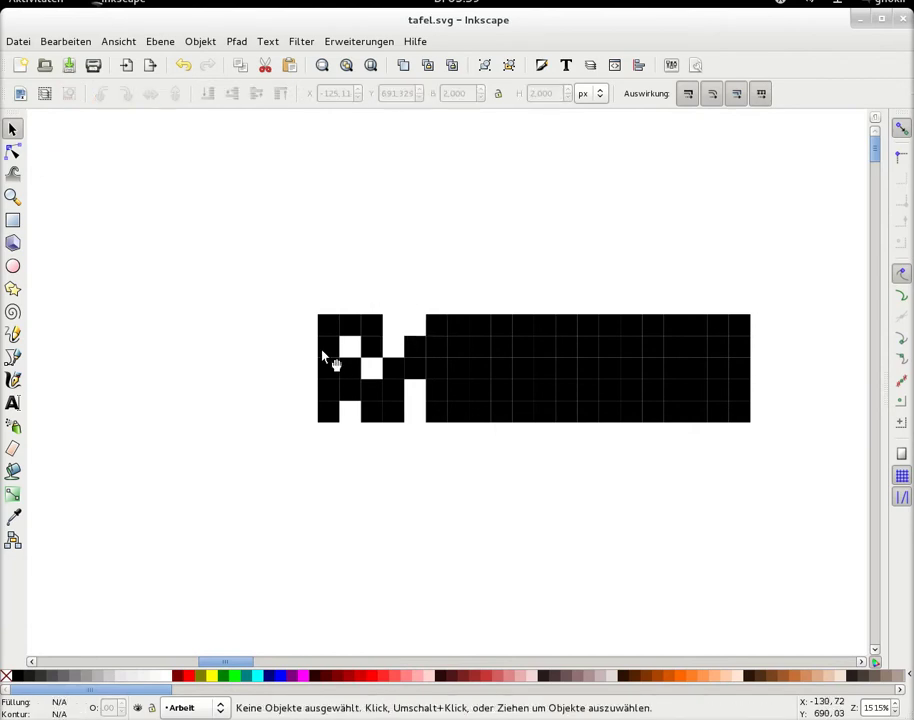
pyautogui.click(326, 347)
pyautogui.press('Delete')
pyautogui.click(328, 389)
pyautogui.press('Delete')
pyautogui.click(449, 349)
pyautogui.press('Delete')
pyautogui.click(476, 330)
pyautogui.press('Delete')
pyautogui.click(474, 370)
pyautogui.press('Delete')
pyautogui.click(459, 395)
pyautogui.press('Delete')
pyautogui.click(516, 392)
pyautogui.press('Delete')
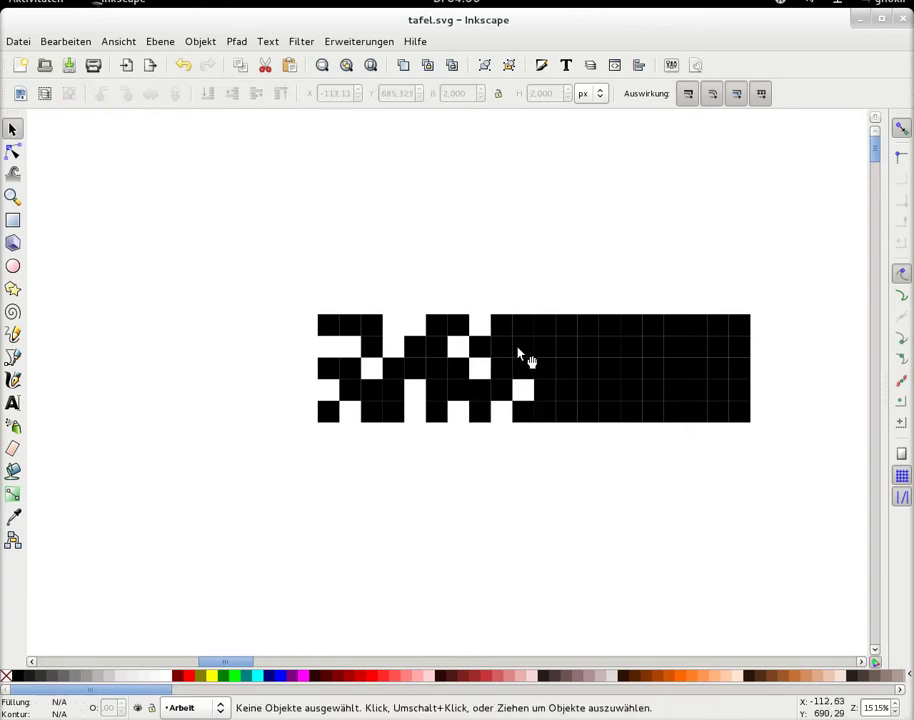
# Delete scattered tiles across the right half of the grid to finish the checker pattern
pyautogui.click(546, 328)
pyautogui.press('Delete')
pyautogui.click(577, 358)
pyautogui.press('Delete')
pyautogui.click(572, 370)
pyautogui.press('Delete')
pyautogui.click(571, 418)
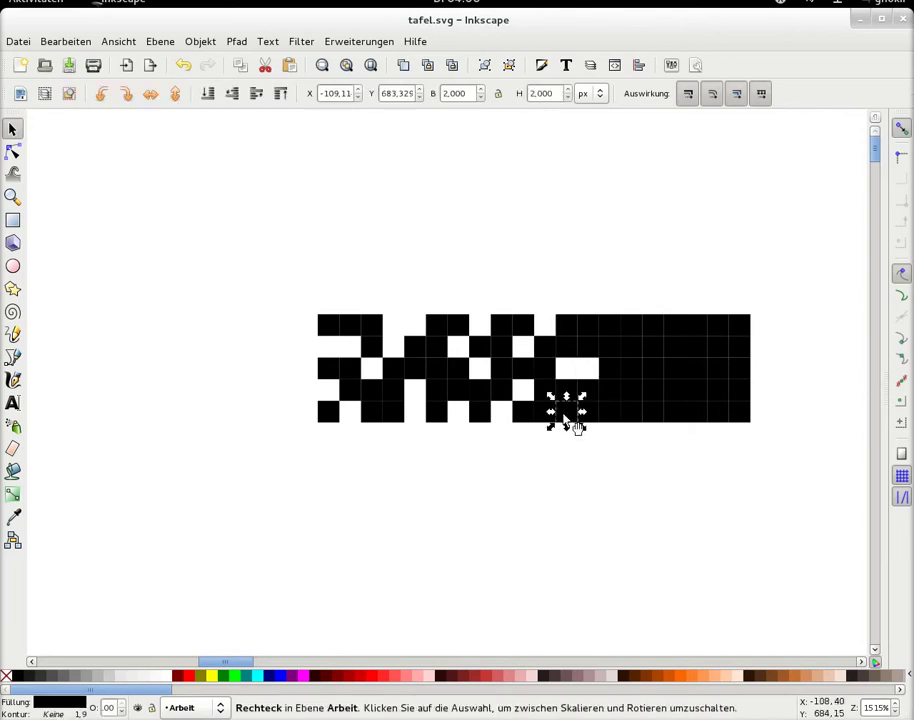
pyautogui.click(600, 425)
pyautogui.press('Delete')
pyautogui.click(625, 386)
pyautogui.press('Delete')
pyautogui.click(589, 328)
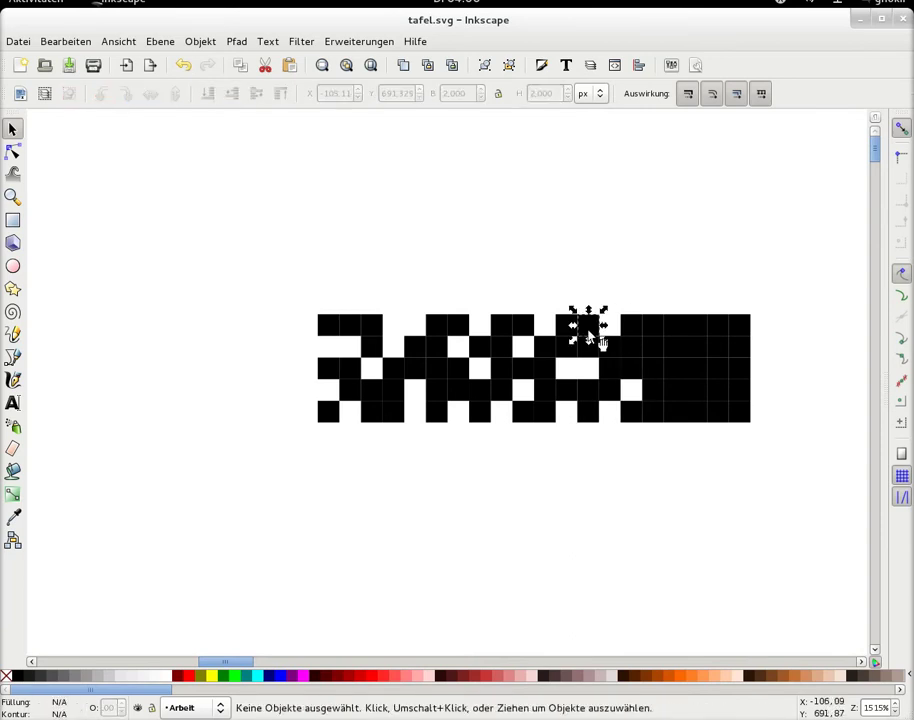
pyautogui.press('Delete')
pyautogui.click(653, 328)
pyautogui.press('Delete')
pyautogui.press('Delete')
pyautogui.click(673, 420)
pyautogui.press('Delete')
pyautogui.click(698, 393)
pyautogui.press('Delete')
pyautogui.press('Delete')
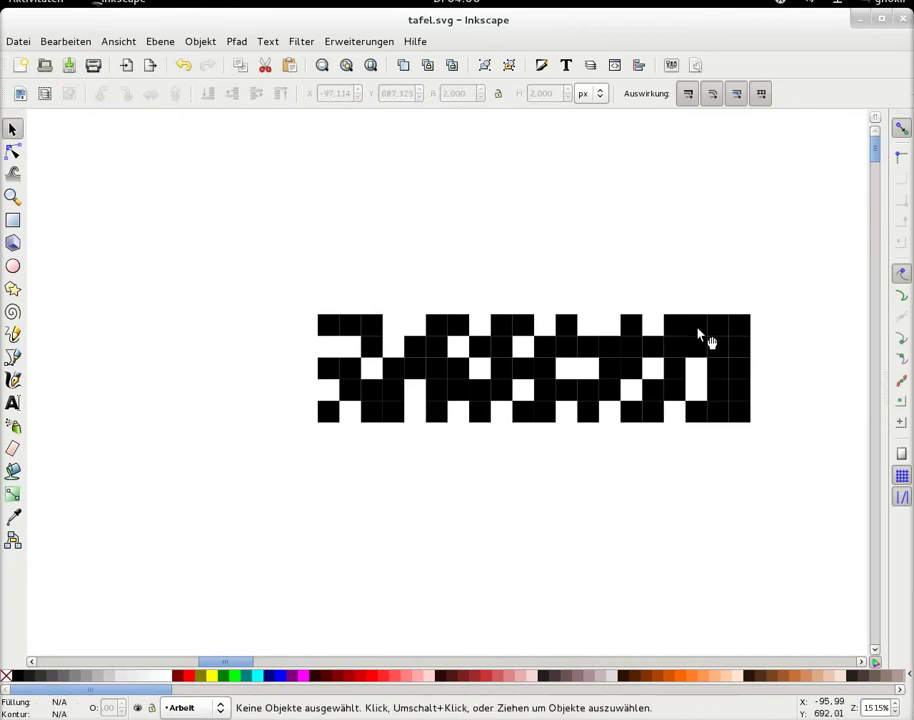
pyautogui.click(722, 349)
pyautogui.press('Delete')
pyautogui.click(740, 376)
pyautogui.press('Delete')
pyautogui.click(740, 318)
pyautogui.press('Delete')
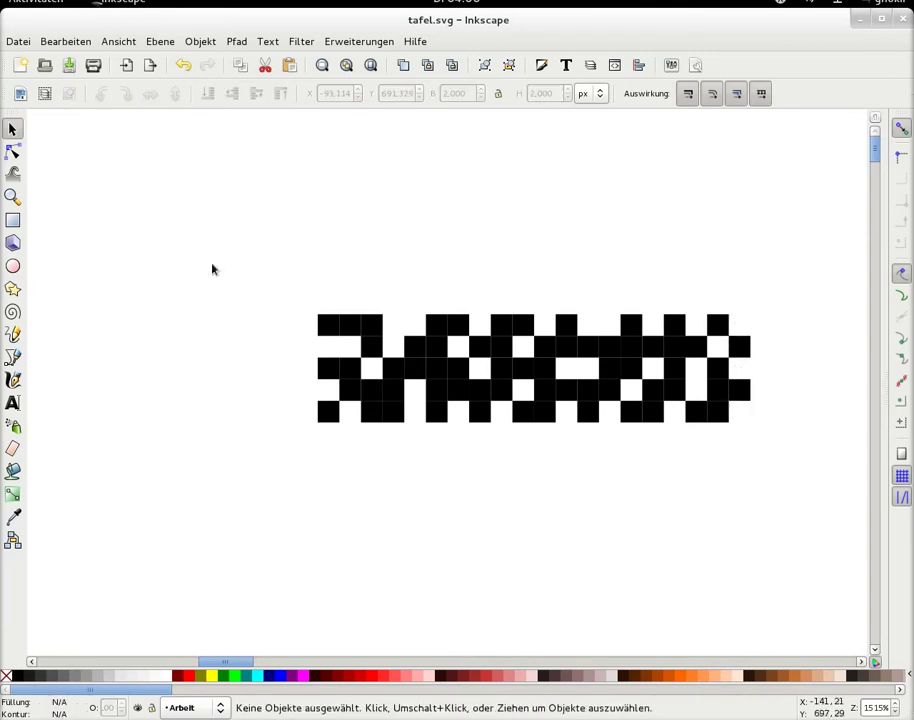
# Combine all 65 remaining tiles into one 132-node path, then zoom out to 18%
pyautogui.moveTo(204, 247); pyautogui.dragTo(798, 477)
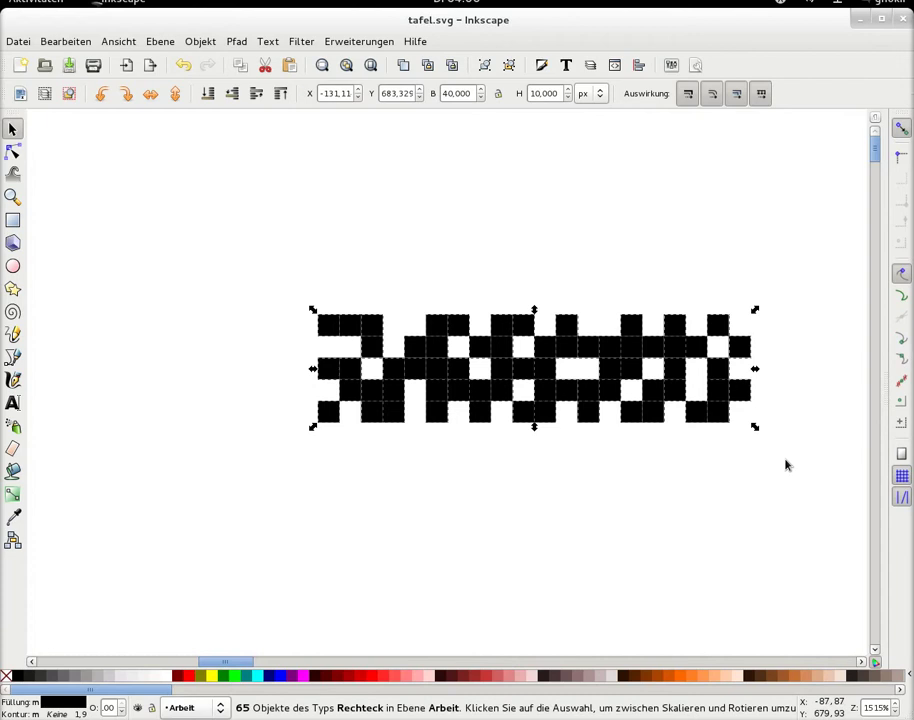
pyautogui.press('ctrl')
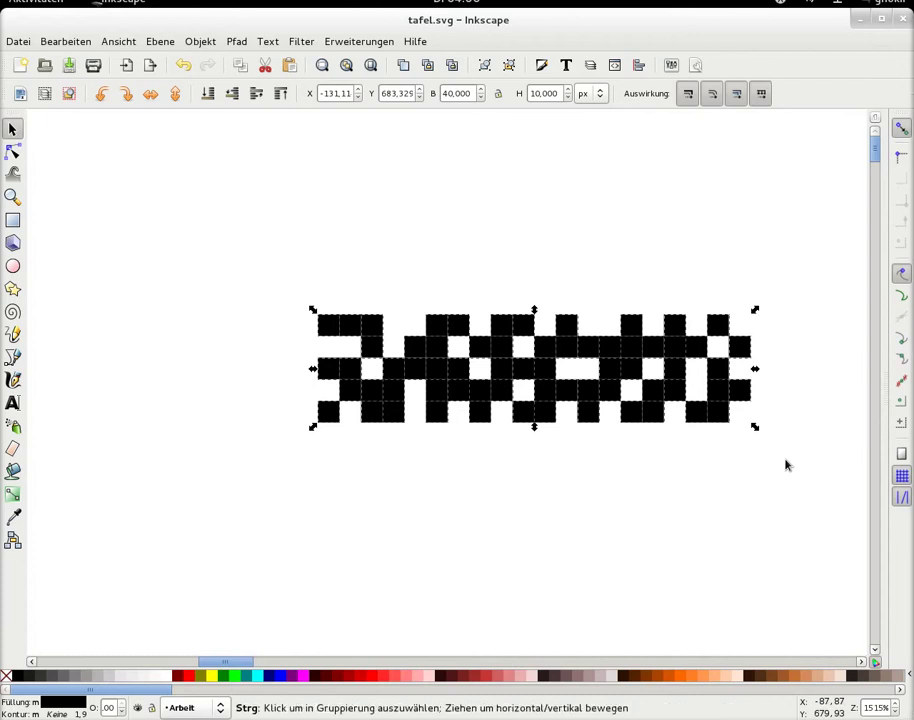
pyautogui.hotkey('ctrl', 'z')
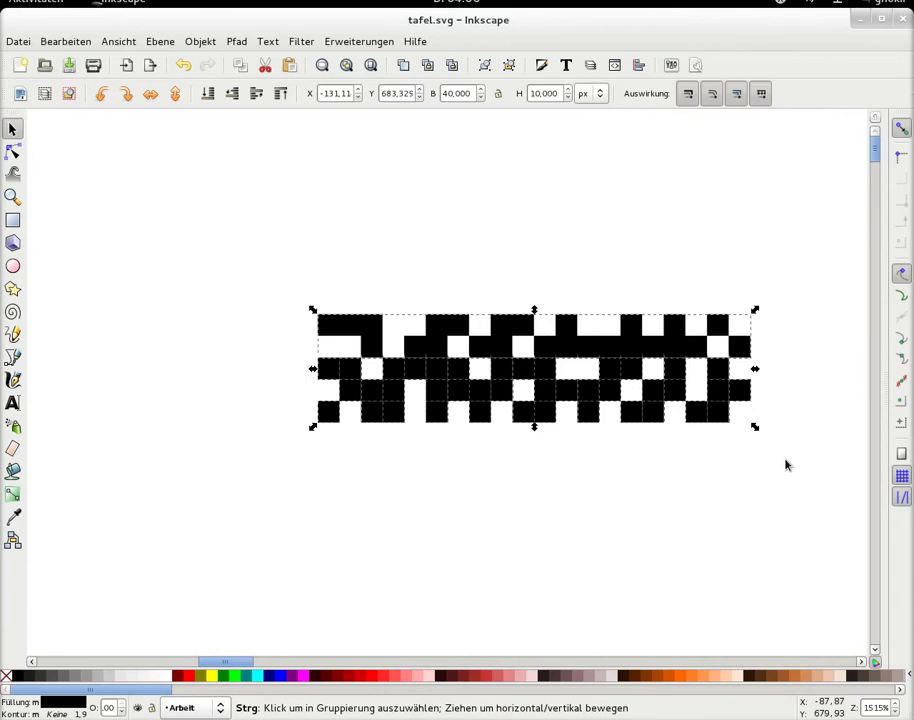
pyautogui.press('-')
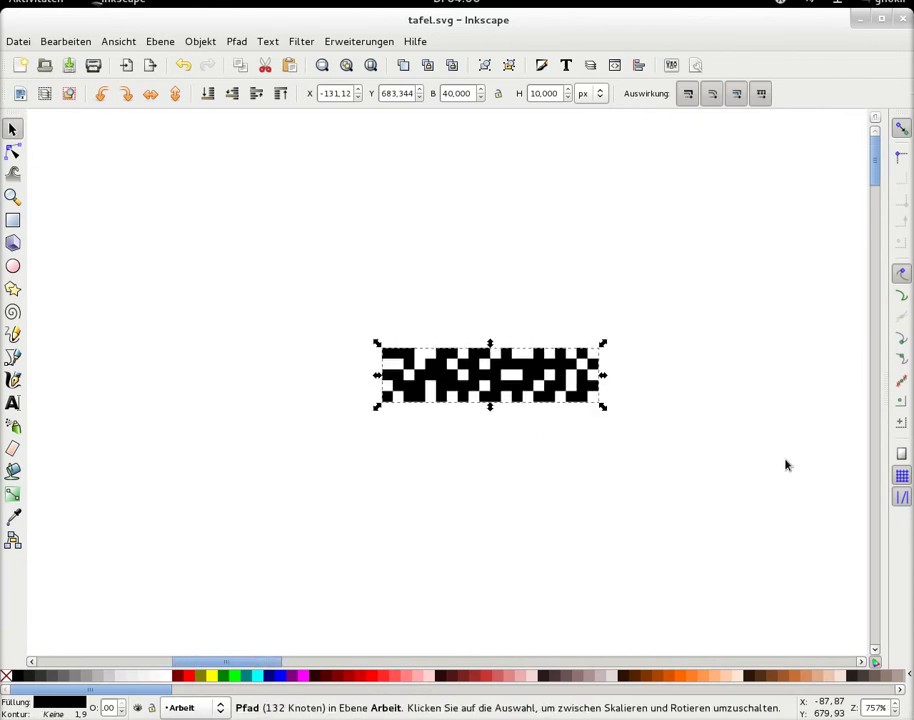
pyautogui.press('-')
pyautogui.press('-')
pyautogui.press('-')
# Move the checker pattern down beside the chalkboard, undoing an accidental vertical stretch
pyautogui.scroll(-2, 686, 474)
pyautogui.scroll(-2, 686, 474)
pyautogui.scroll(-1, 690, 468)
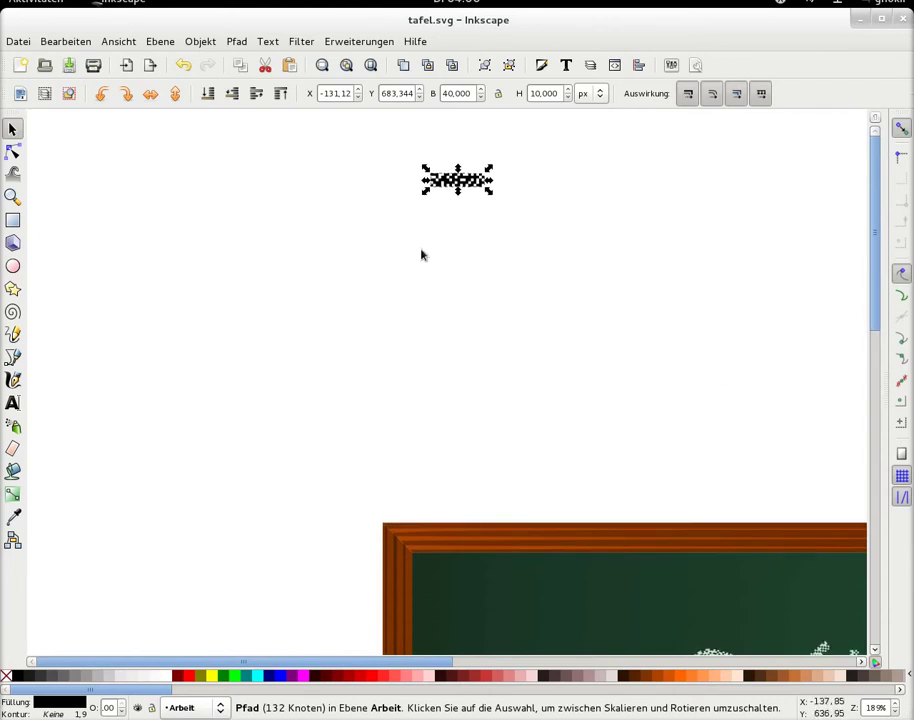
pyautogui.moveTo(457, 167); pyautogui.dragTo(289, 355)
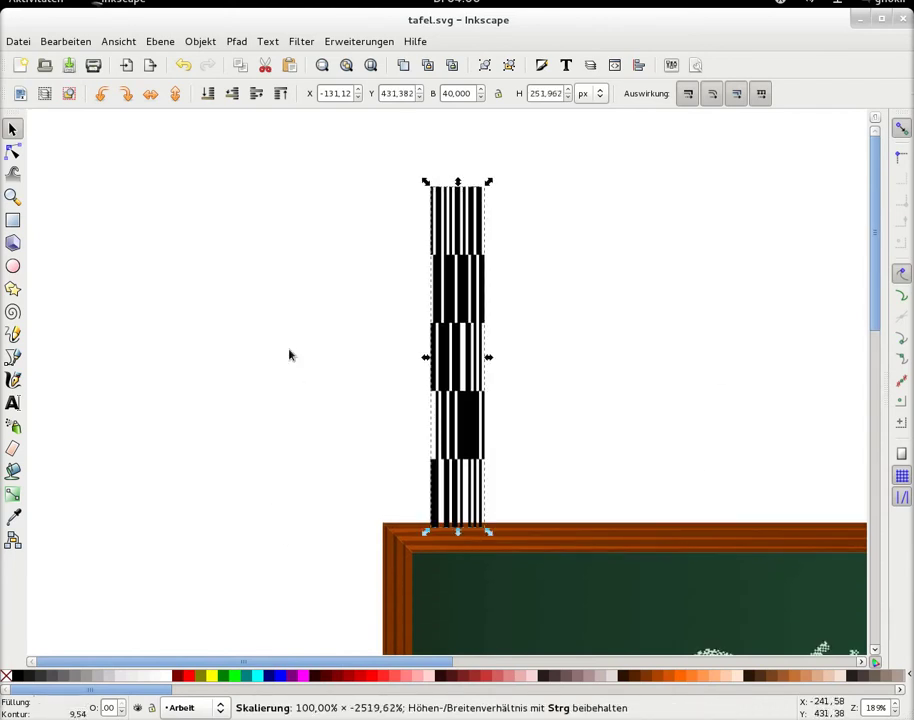
pyautogui.click(183, 65)
pyautogui.moveTo(456, 182); pyautogui.dragTo(300, 630)
pyautogui.scroll(-8, 296, 632)
pyautogui.scroll(-2, 296, 610)
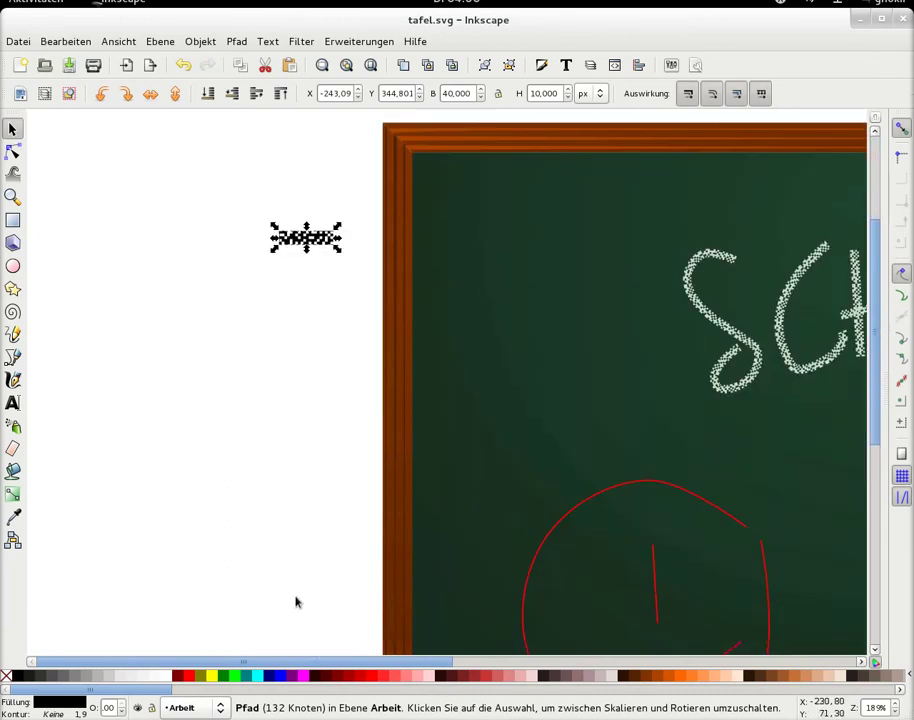
pyautogui.moveTo(319, 250); pyautogui.dragTo(333, 540)
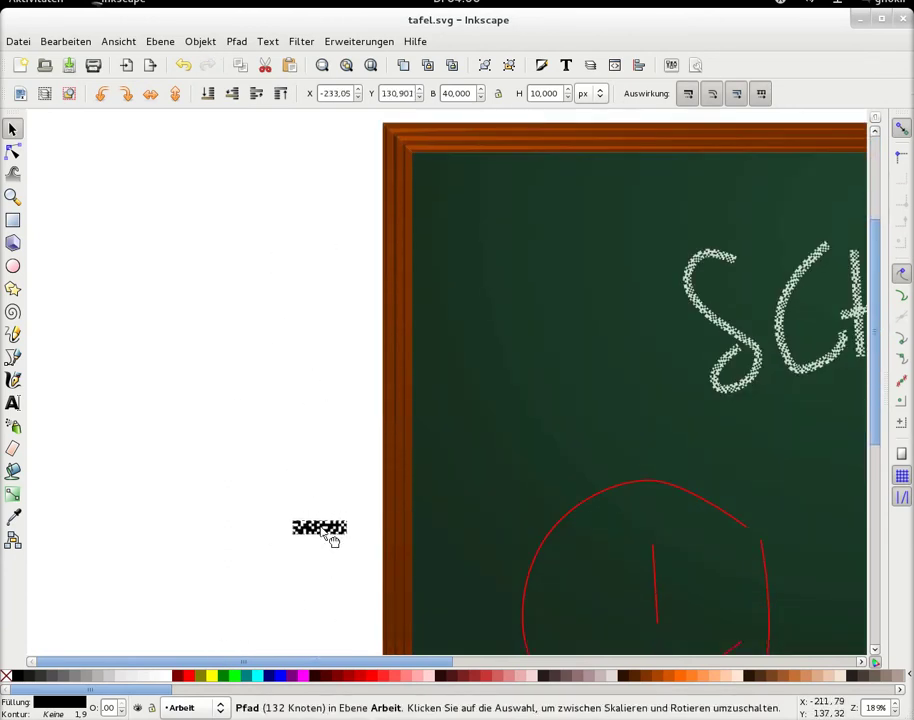
pyautogui.scroll(-1, 326, 536)
pyautogui.scroll(-4, 330, 400)
# Scale the pattern proportionally down to 29.437 × 7.359 px and reselect it
pyautogui.moveTo(330, 314)
pyautogui.mouseDown()
pyautogui.moveTo(330, 352)
pyautogui.moveTo(343, 334)
pyautogui.mouseUp()
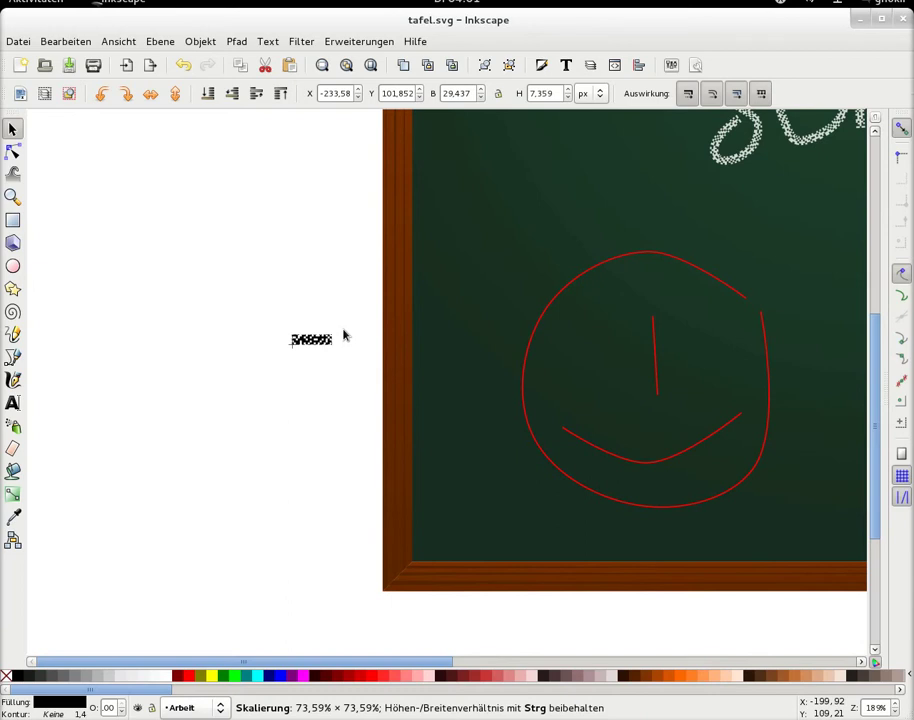
pyautogui.click(292, 402)
pyautogui.scroll(1, 292, 402)
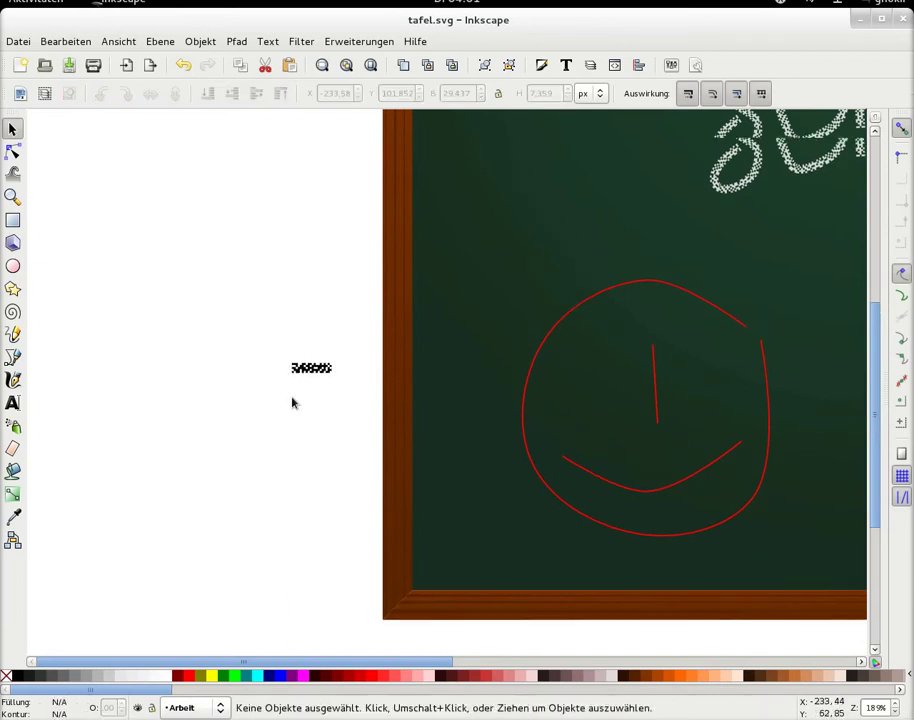
pyautogui.scroll(1, 292, 402)
pyautogui.click(314, 399)
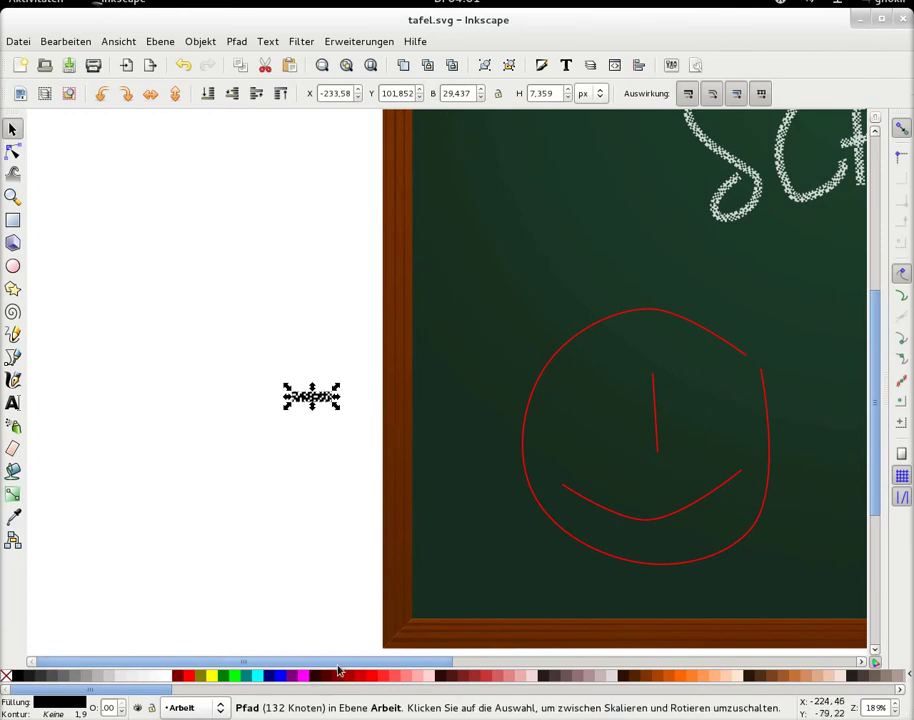
pyautogui.moveTo(344, 664); pyautogui.dragTo(382, 662)
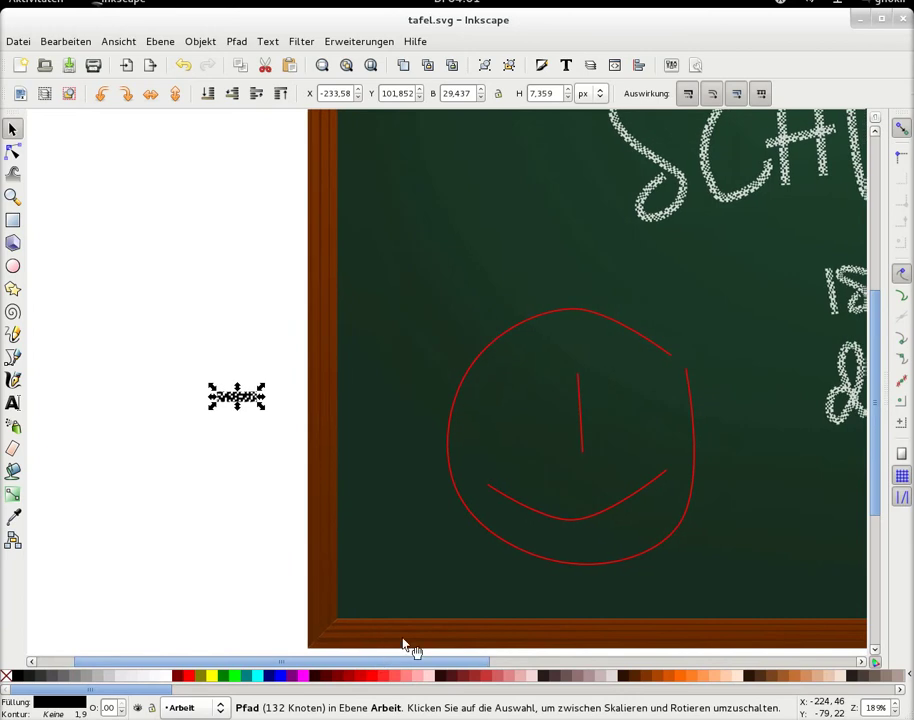
# Add the Muster entlang Pfad path effect to the red smiley outline via Path Effects
pyautogui.click(586, 312)
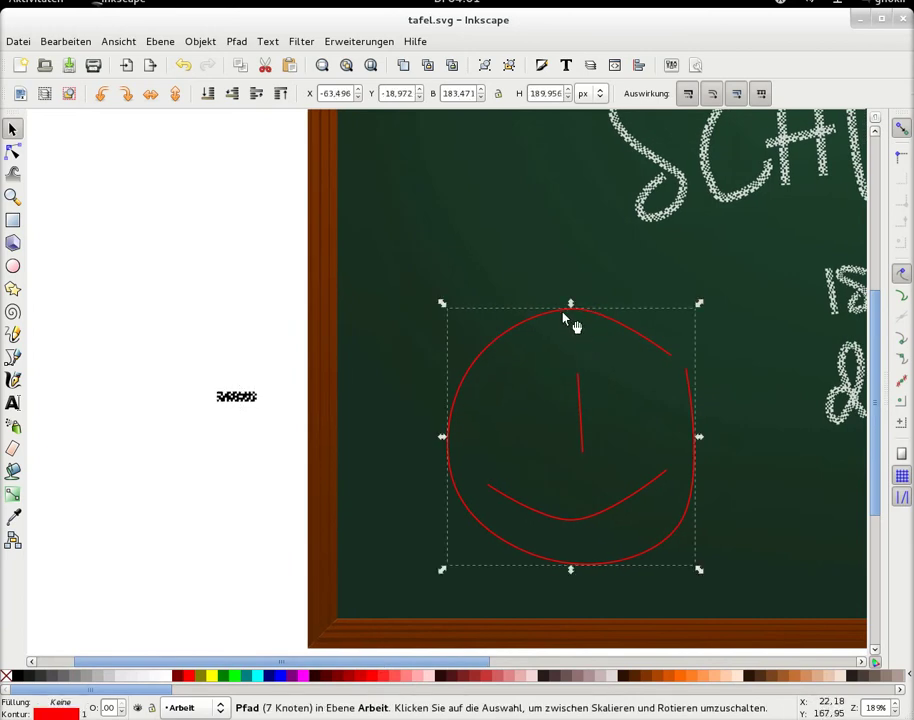
pyautogui.click(235, 42)
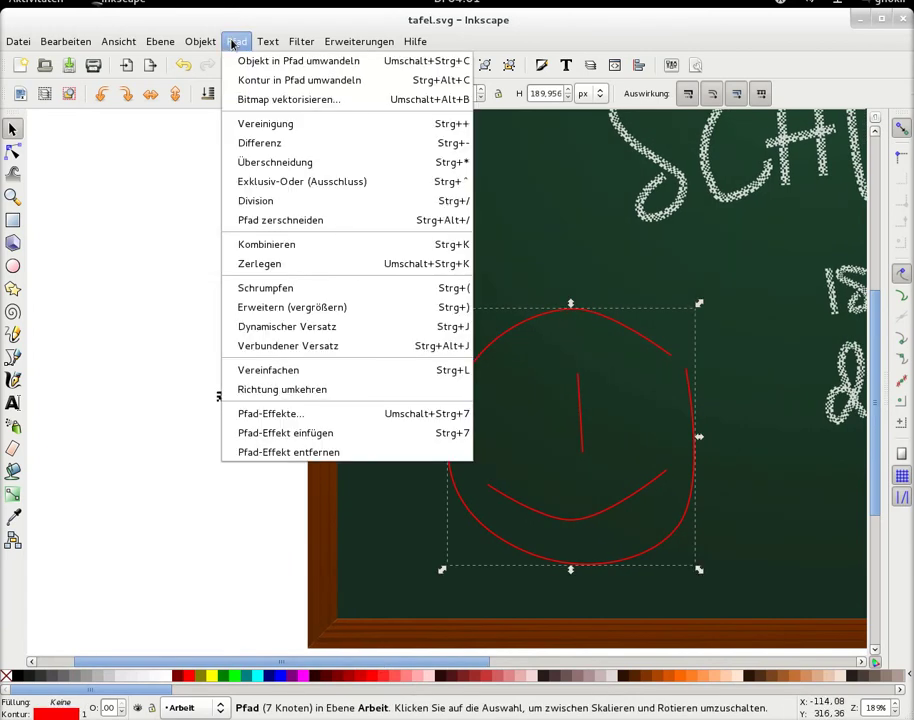
pyautogui.click(265, 413)
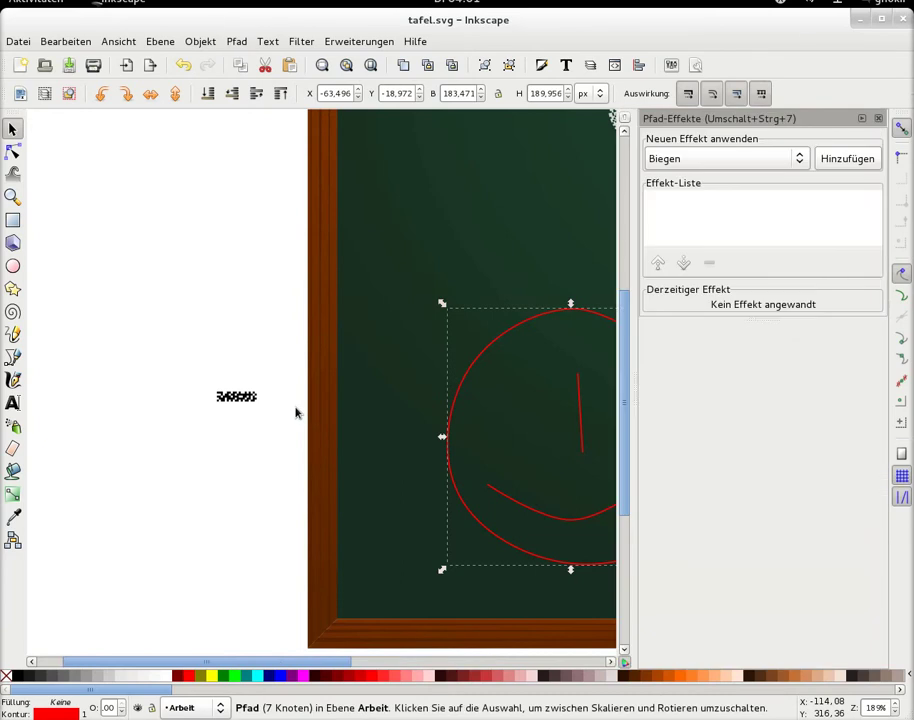
pyautogui.click(732, 162)
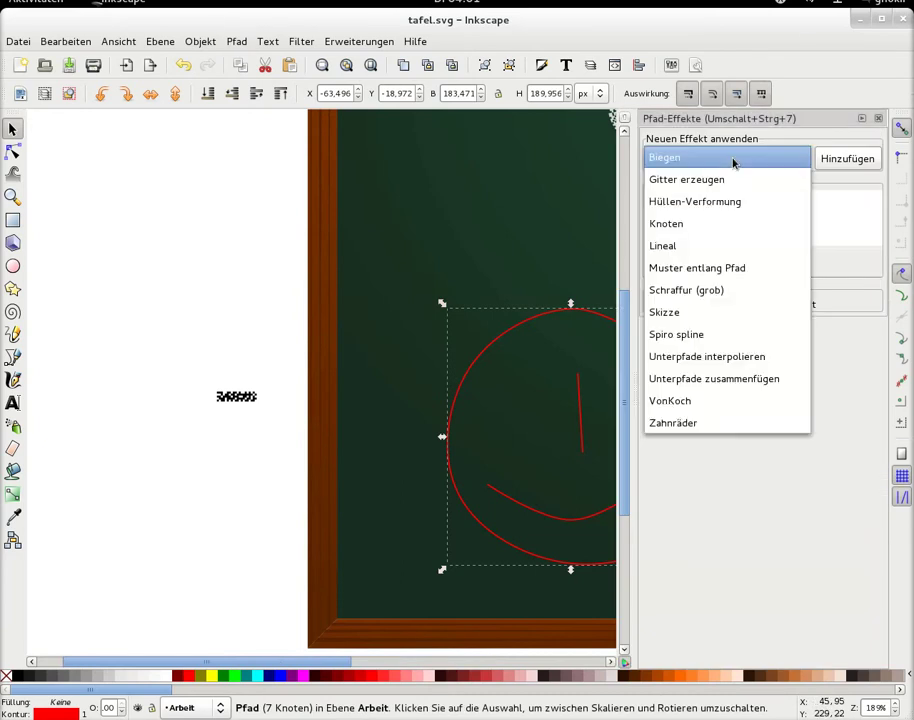
pyautogui.click(735, 268)
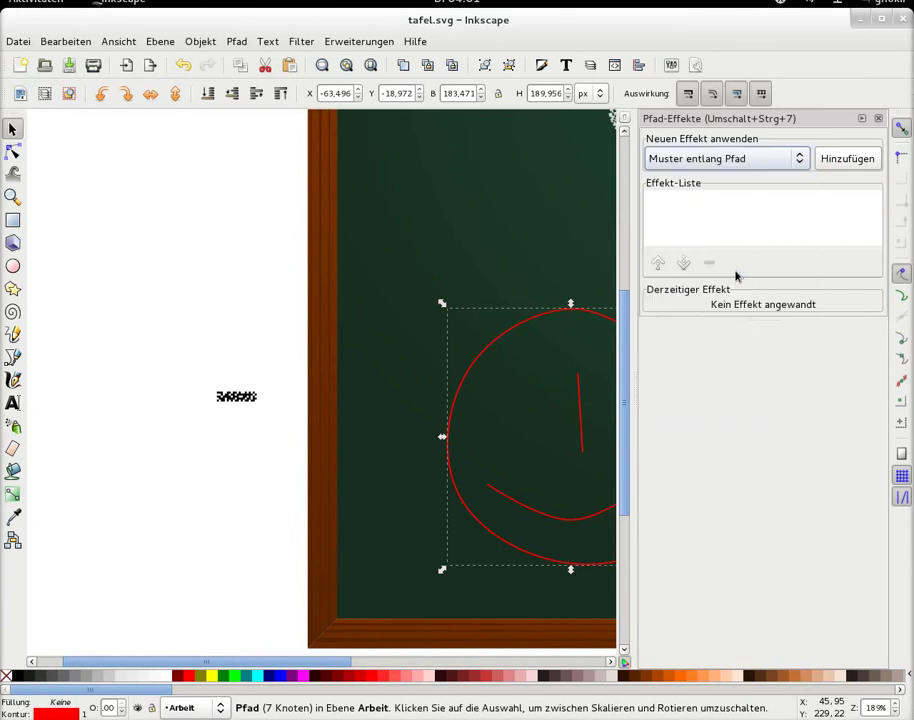
pyautogui.click(846, 162)
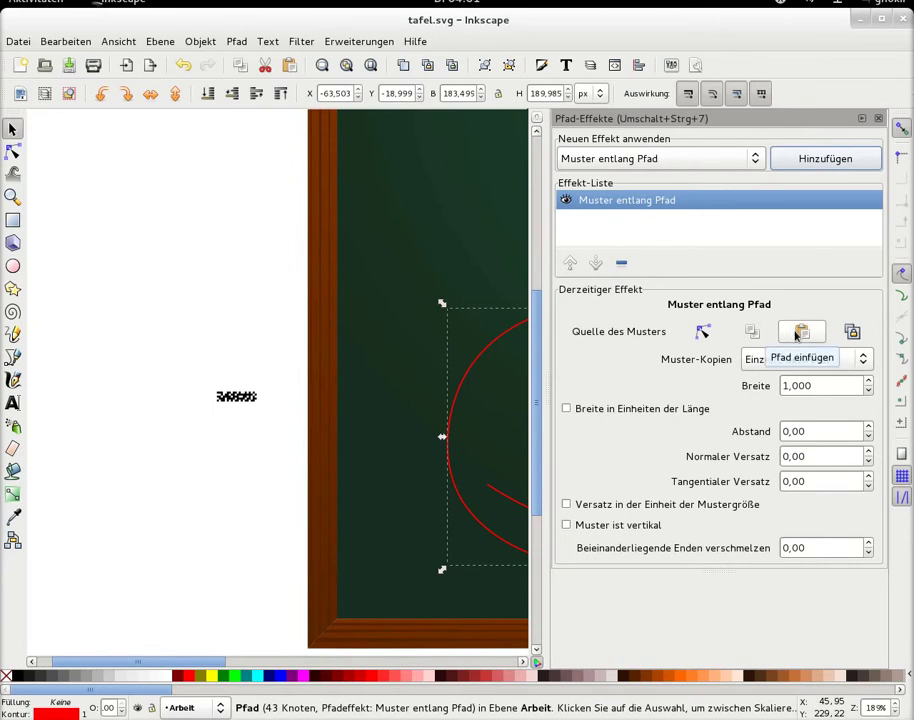
# Use the copied checker pattern as the effect's source, repeated along the circle
pyautogui.click(797, 335)
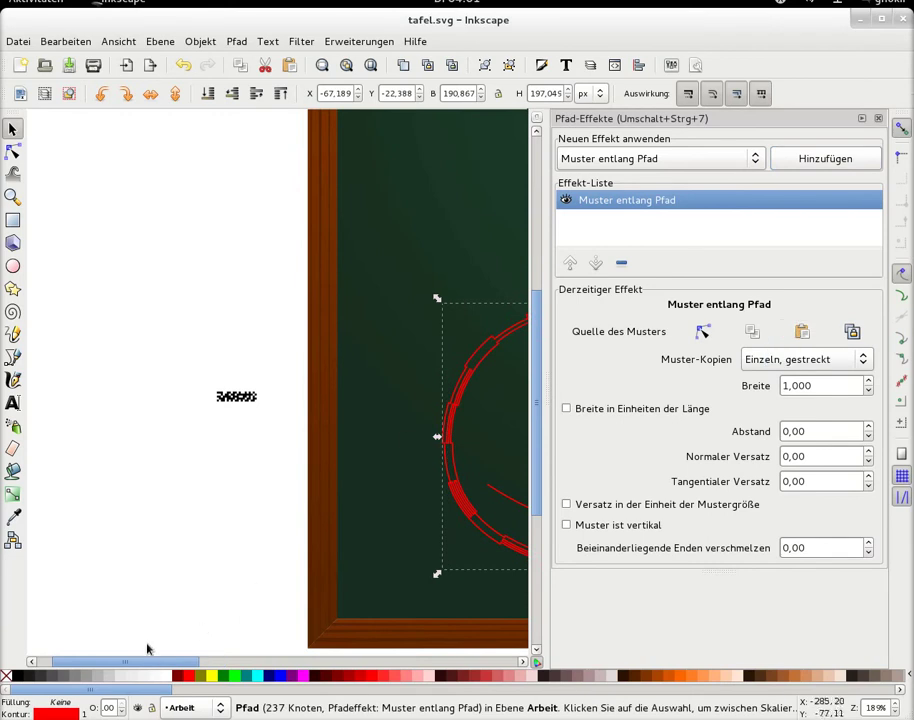
pyautogui.moveTo(153, 663); pyautogui.dragTo(213, 663)
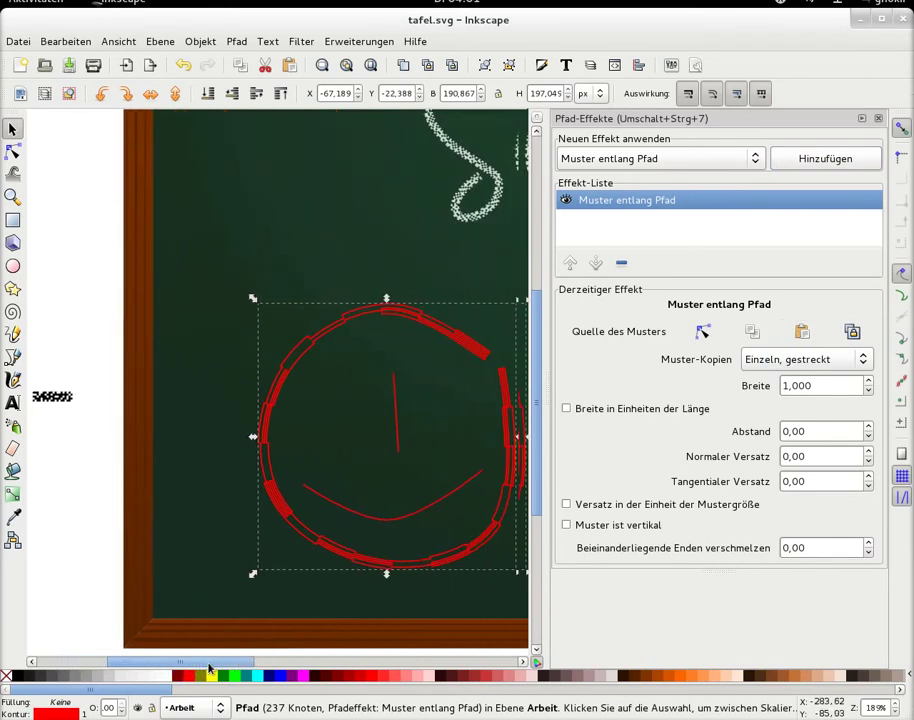
pyautogui.click(829, 359)
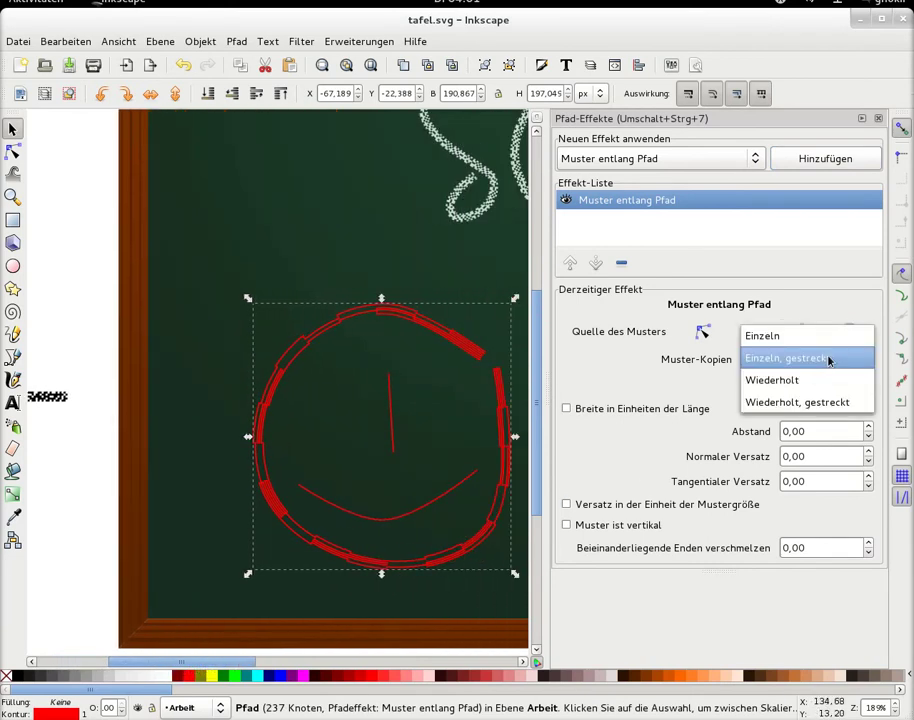
pyautogui.click(822, 380)
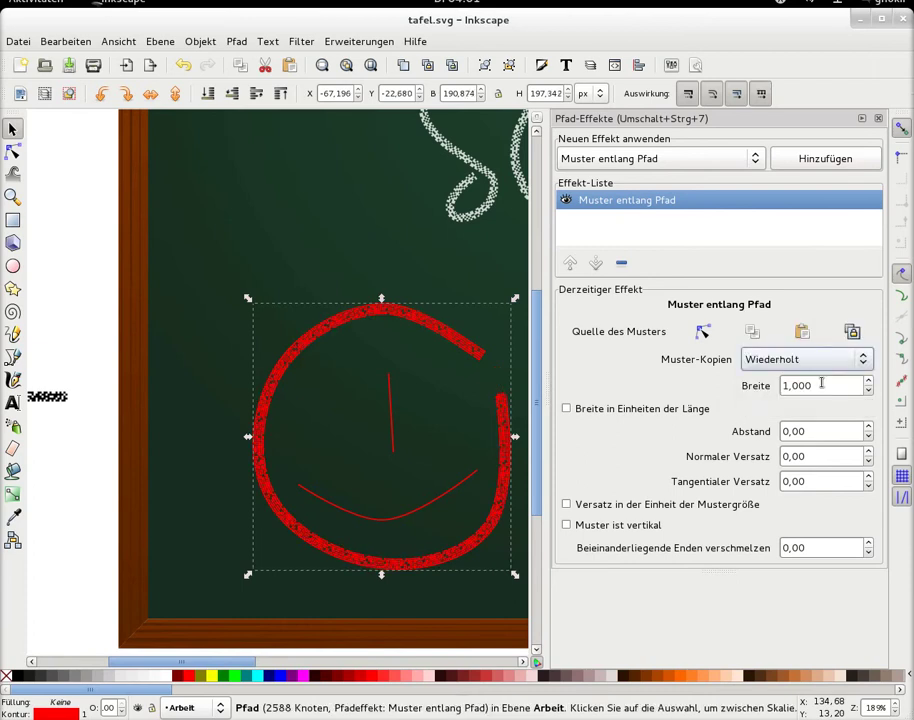
# Compare the Pattern copies options and settle on 'Wiederholt, gestreckt' (repeated, stretched)
pyautogui.click(810, 359)
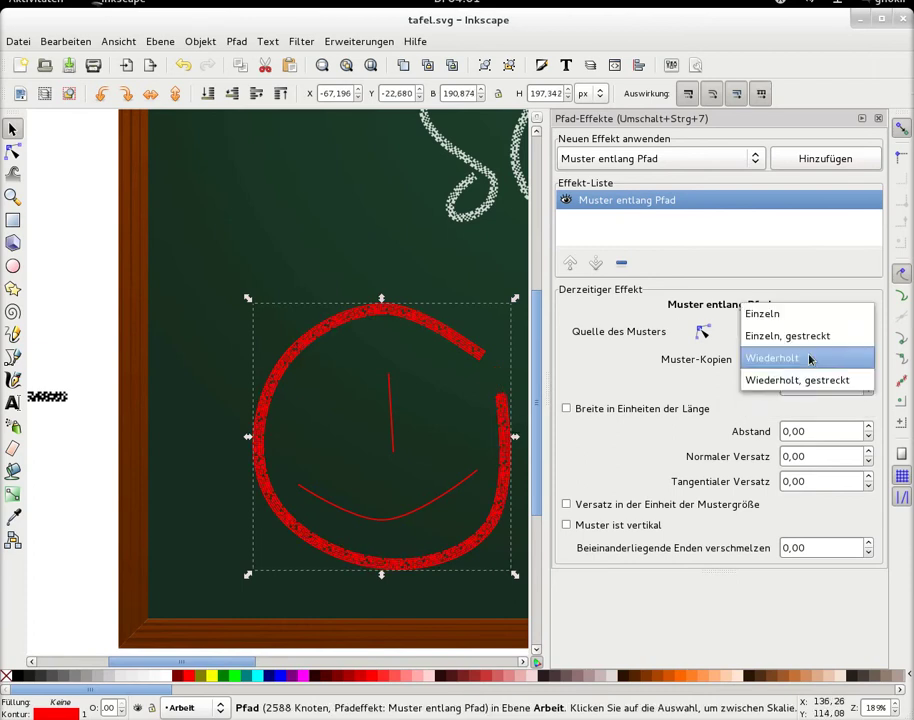
pyautogui.click(760, 313)
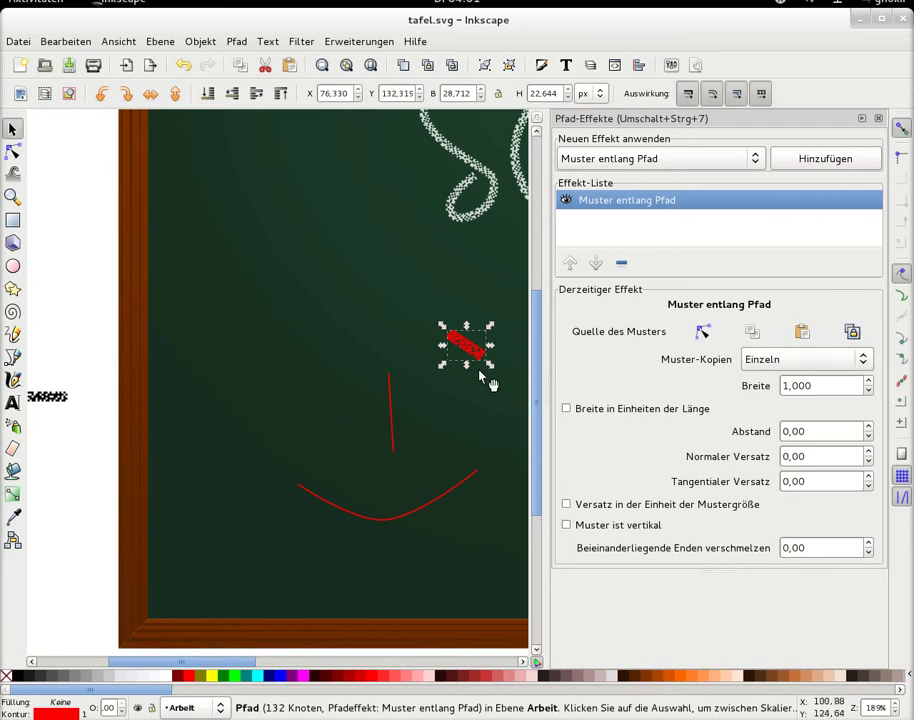
pyautogui.click(785, 359)
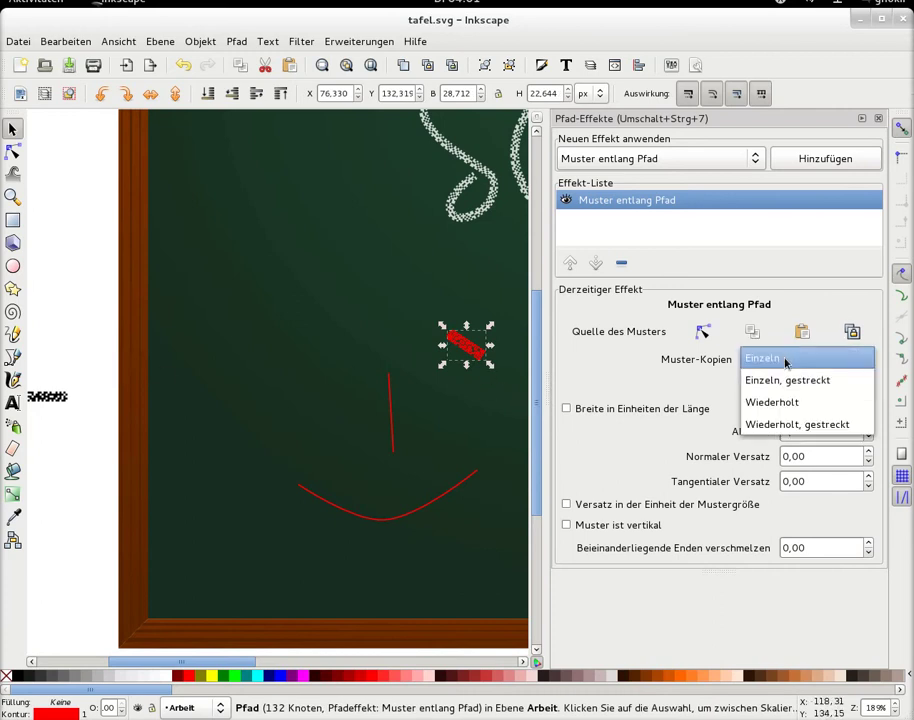
pyautogui.click(785, 380)
pyautogui.click(790, 366)
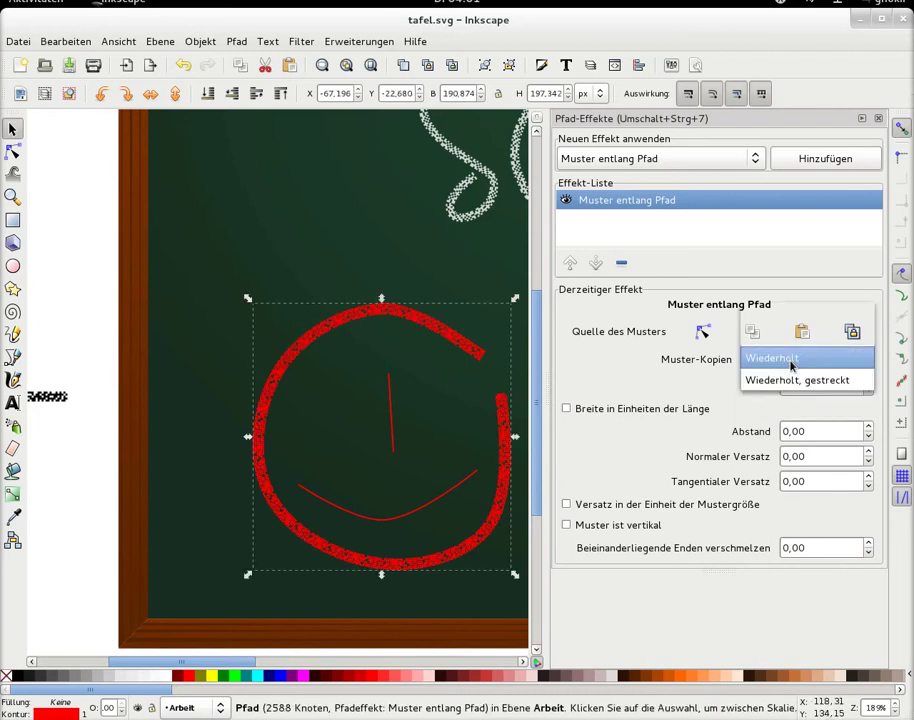
pyautogui.click(781, 335)
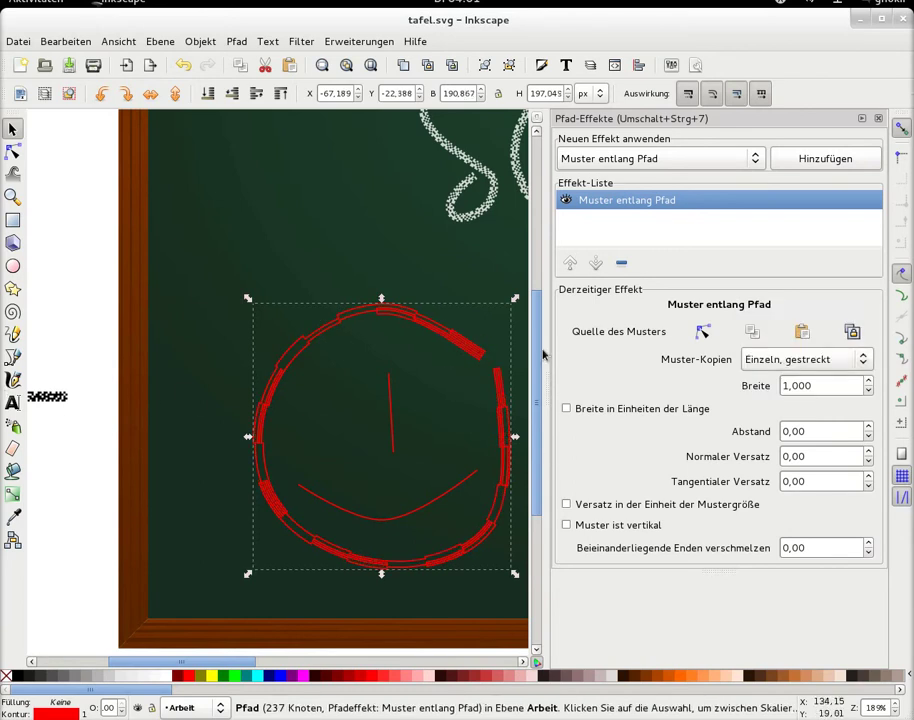
pyautogui.click(797, 359)
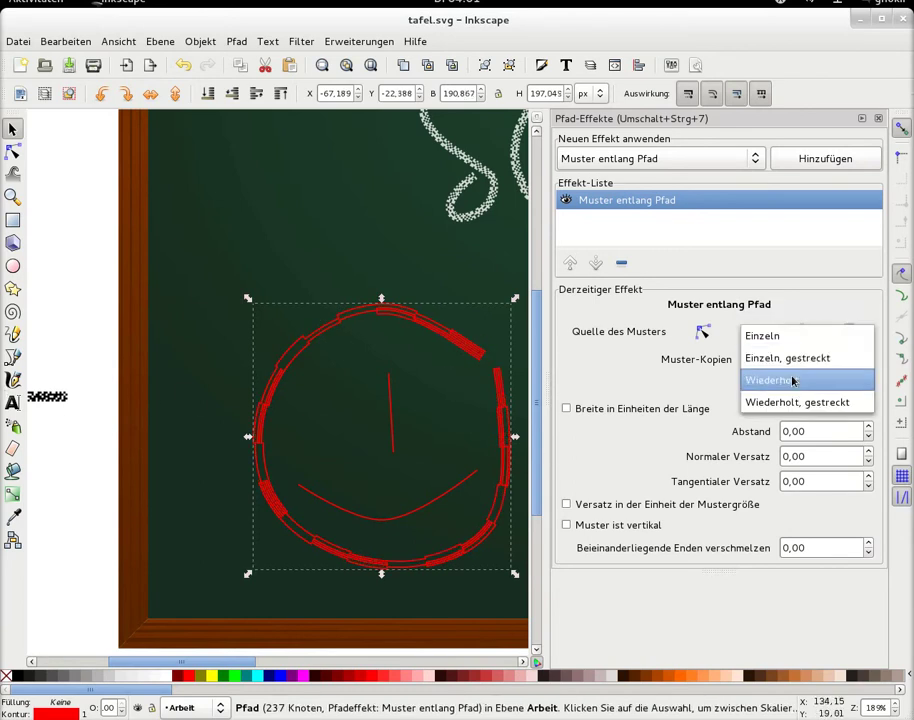
pyautogui.click(792, 380)
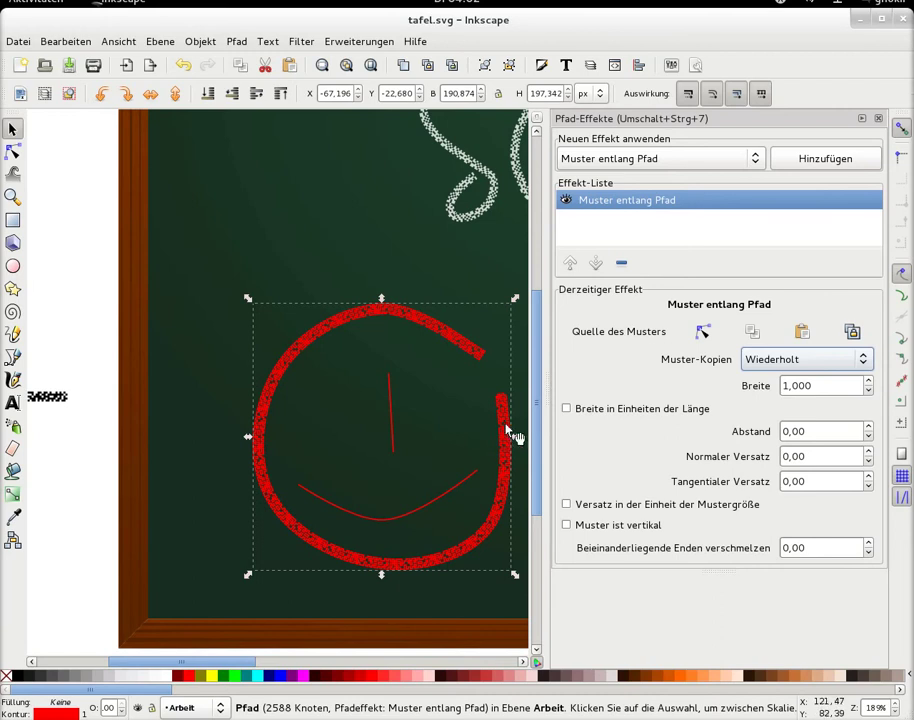
pyautogui.click(755, 360)
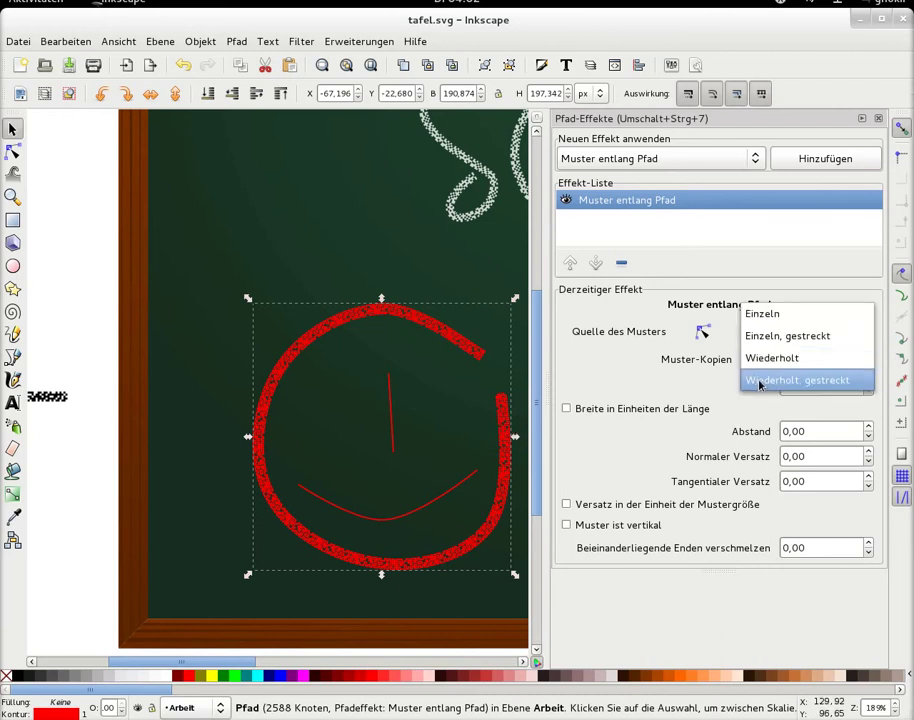
pyautogui.press('Escape')
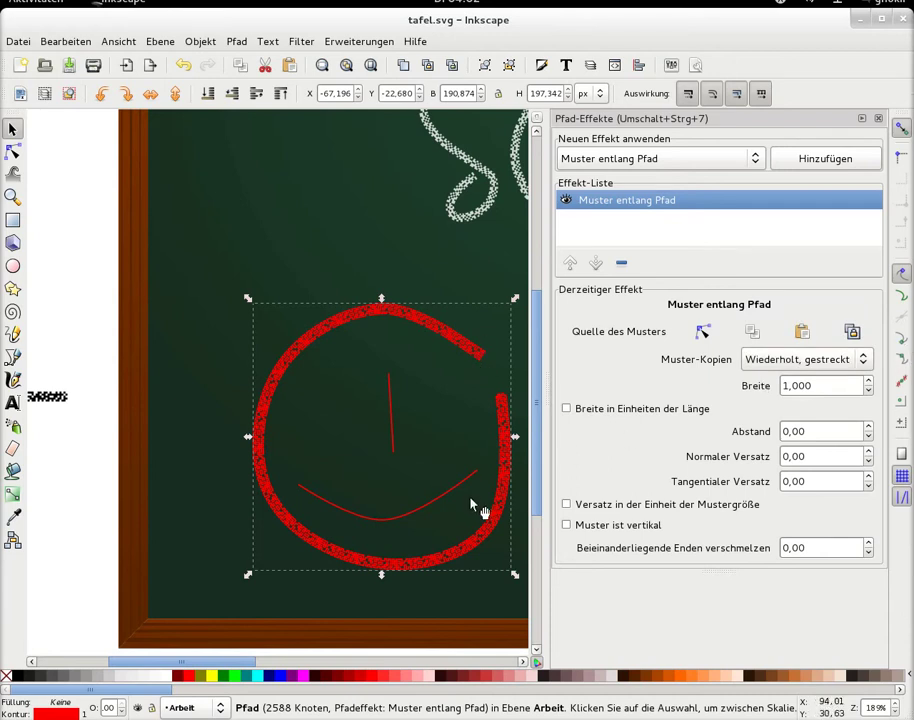
pyautogui.click(793, 359)
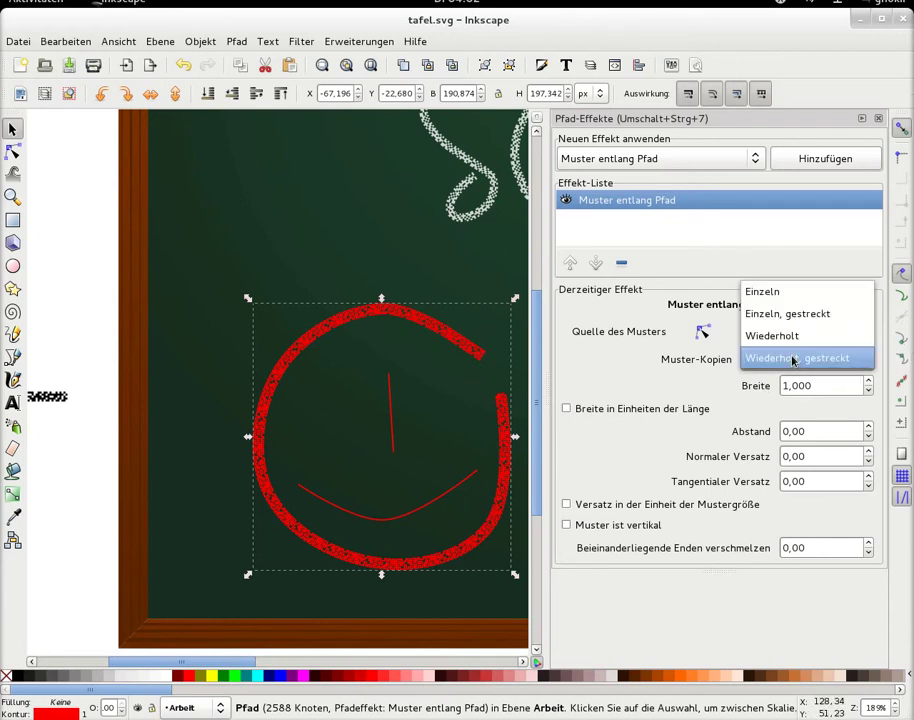
pyautogui.click(752, 358)
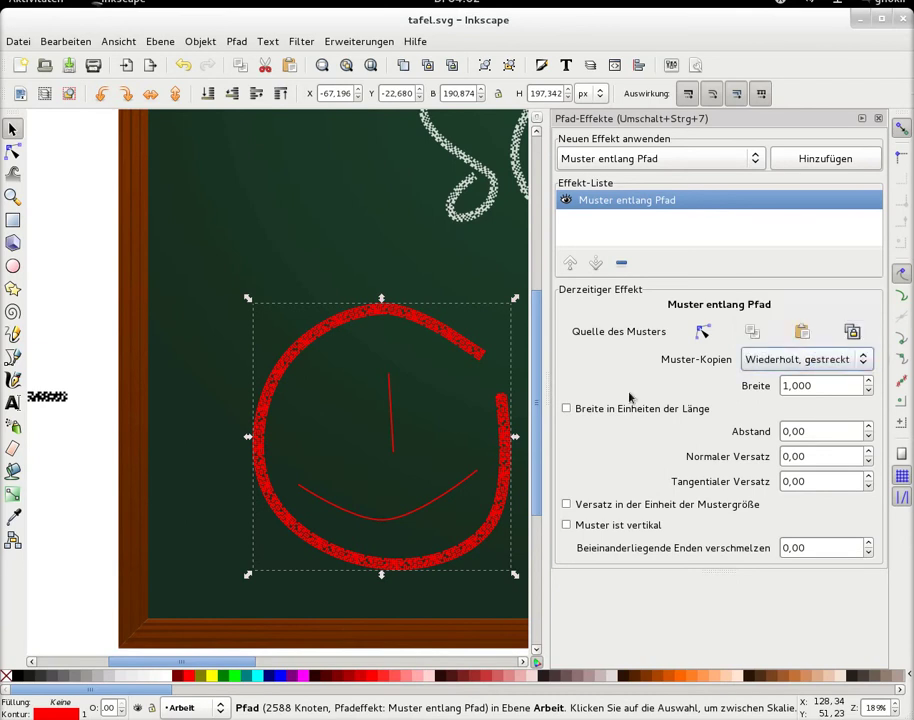
# Apply Pattern Along Path to the vertical line using the pasted chalk stroke, 'Repeated, stretched'
pyautogui.click(393, 432)
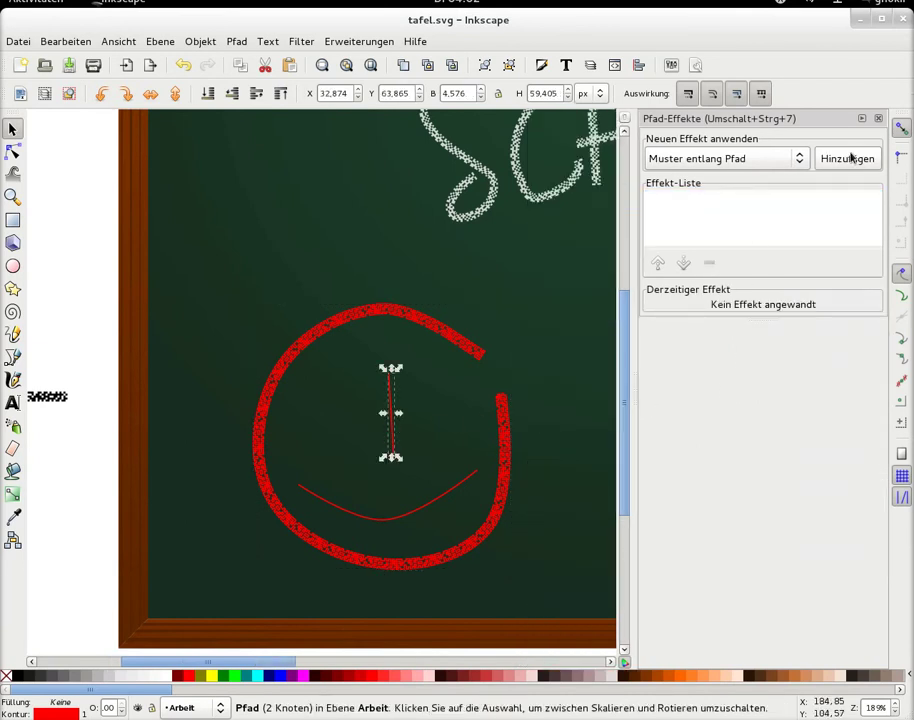
pyautogui.click(855, 160)
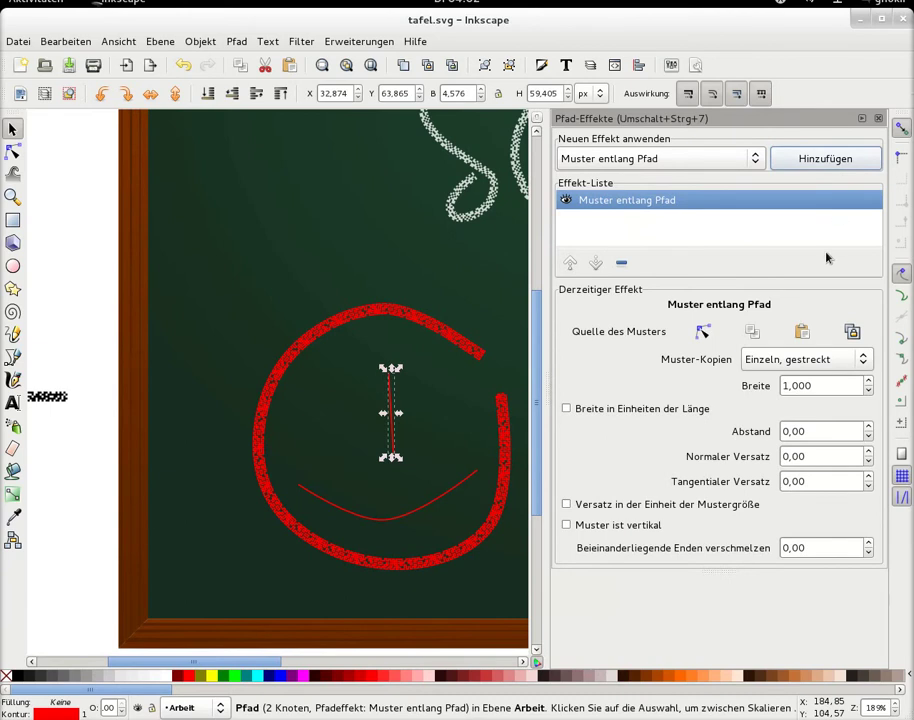
pyautogui.click(804, 333)
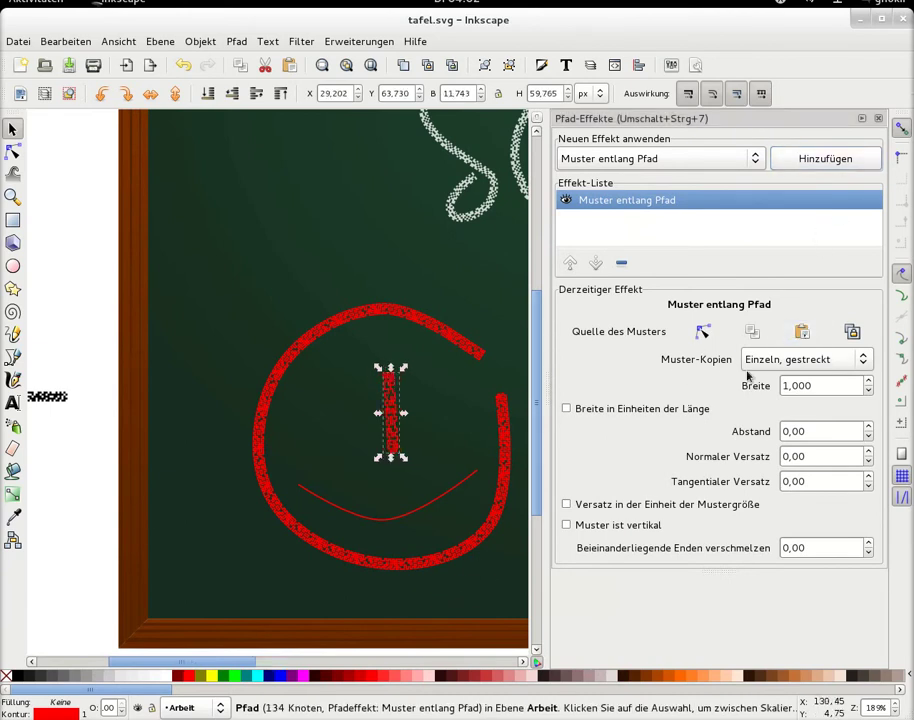
pyautogui.click(765, 361)
pyautogui.click(768, 401)
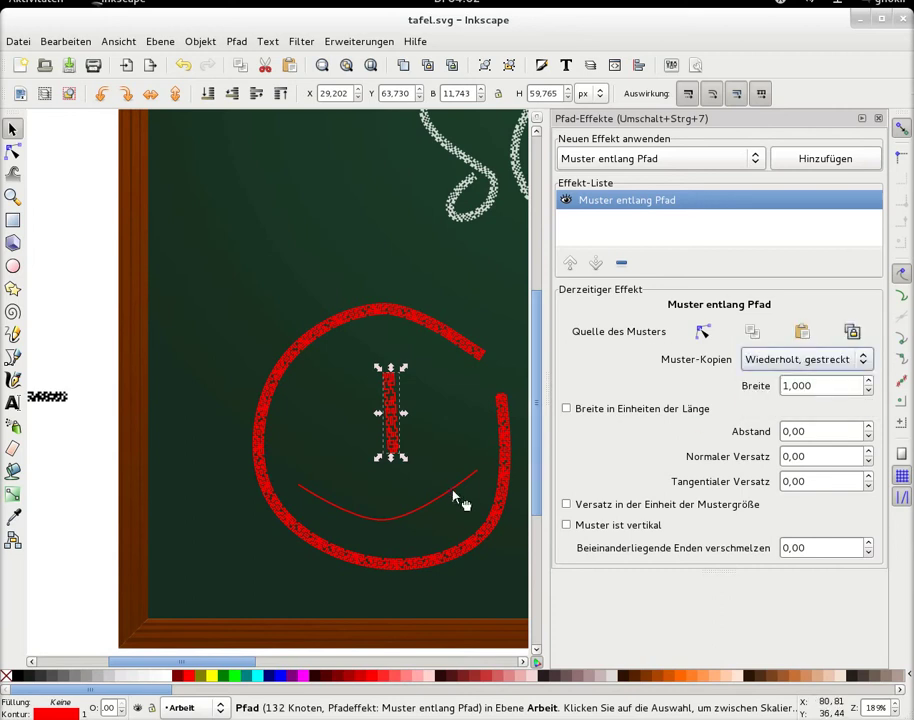
# Reselect the chalk-textured vertical line and review its pattern copy setting
pyautogui.click(452, 493)
pyautogui.click(389, 440)
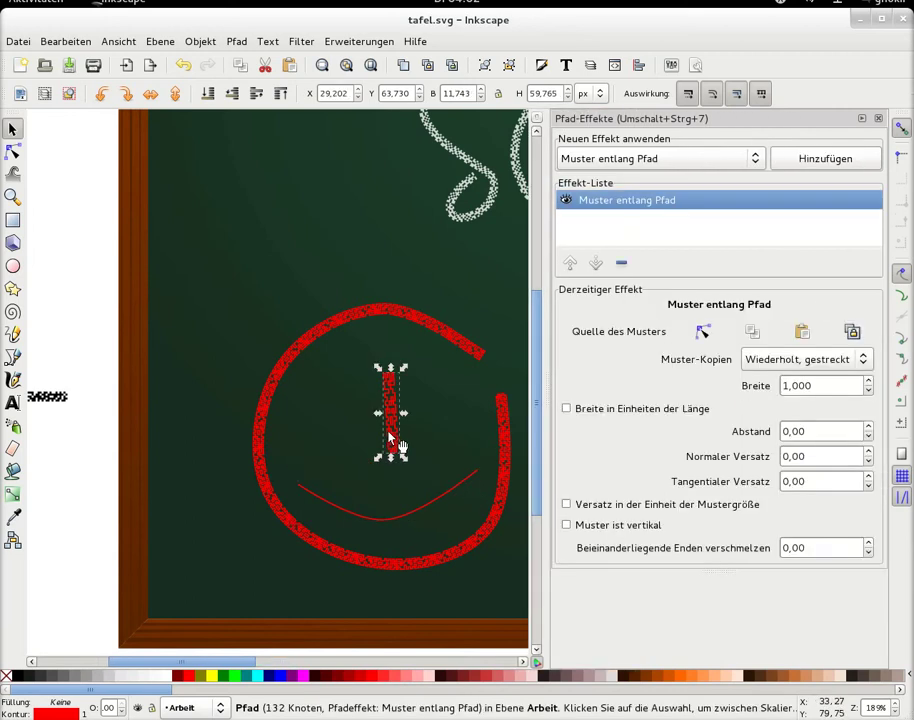
pyautogui.click(828, 359)
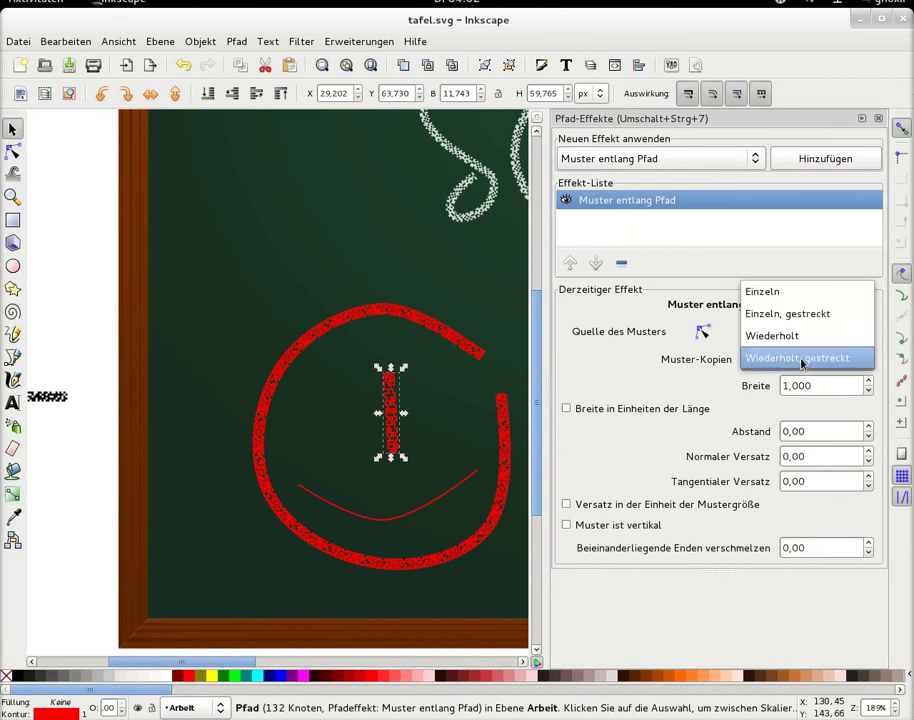
# Apply Pattern Along Path to the smile curve with the pasted chalk pattern, set to 'Repeated'
pyautogui.click(447, 495)
pyautogui.click(458, 497)
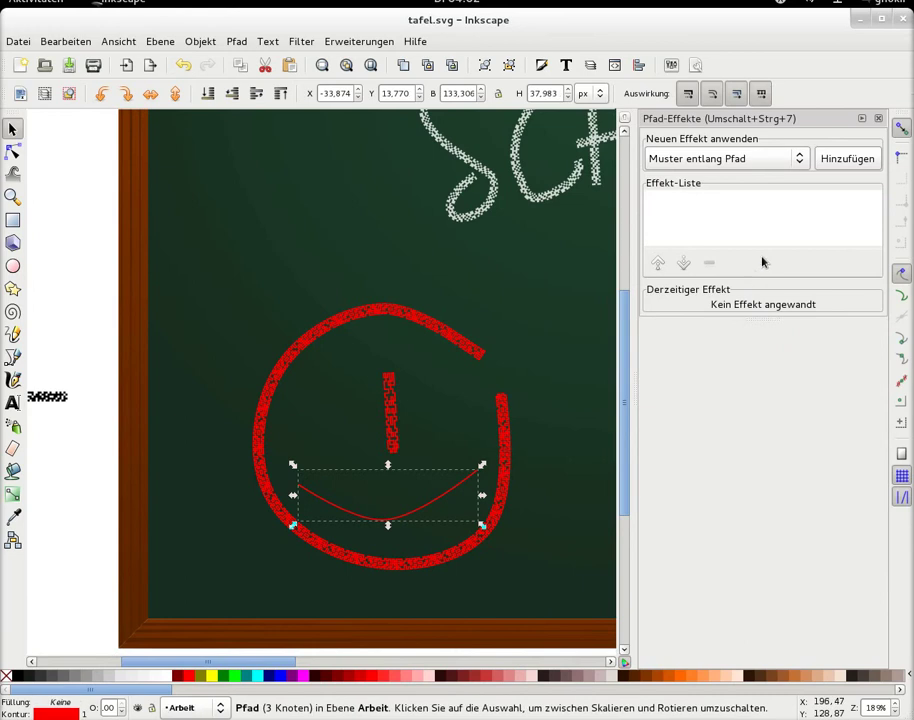
pyautogui.click(828, 166)
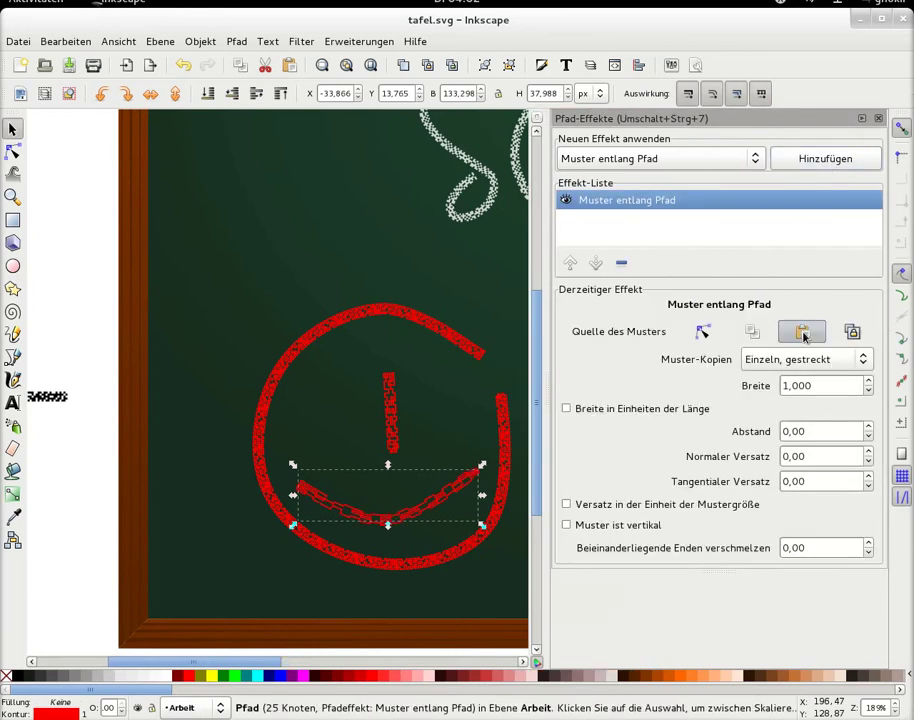
pyautogui.click(802, 333)
pyautogui.click(801, 364)
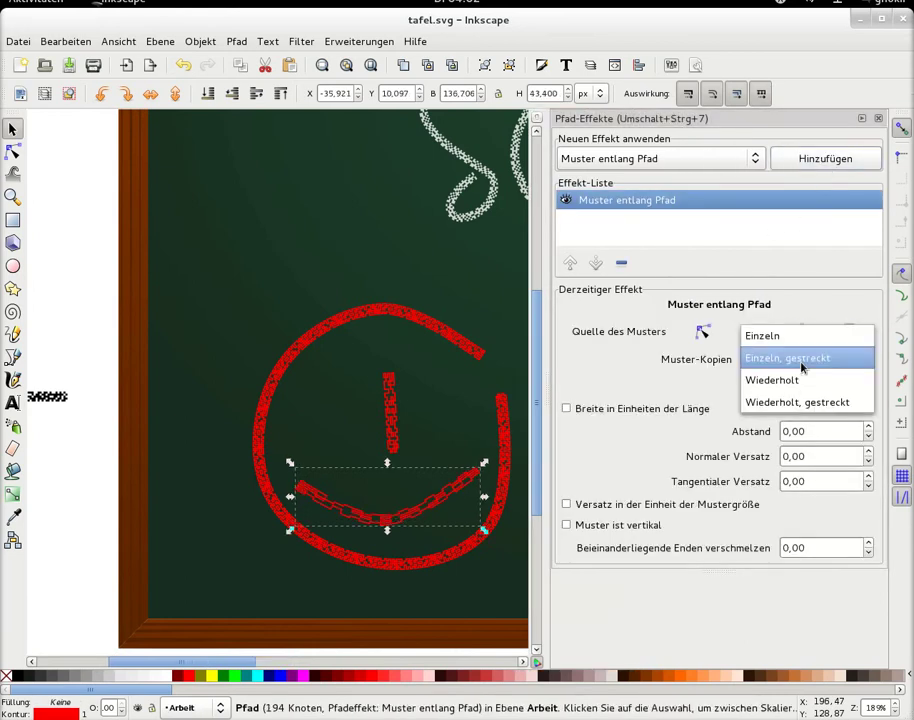
pyautogui.click(800, 379)
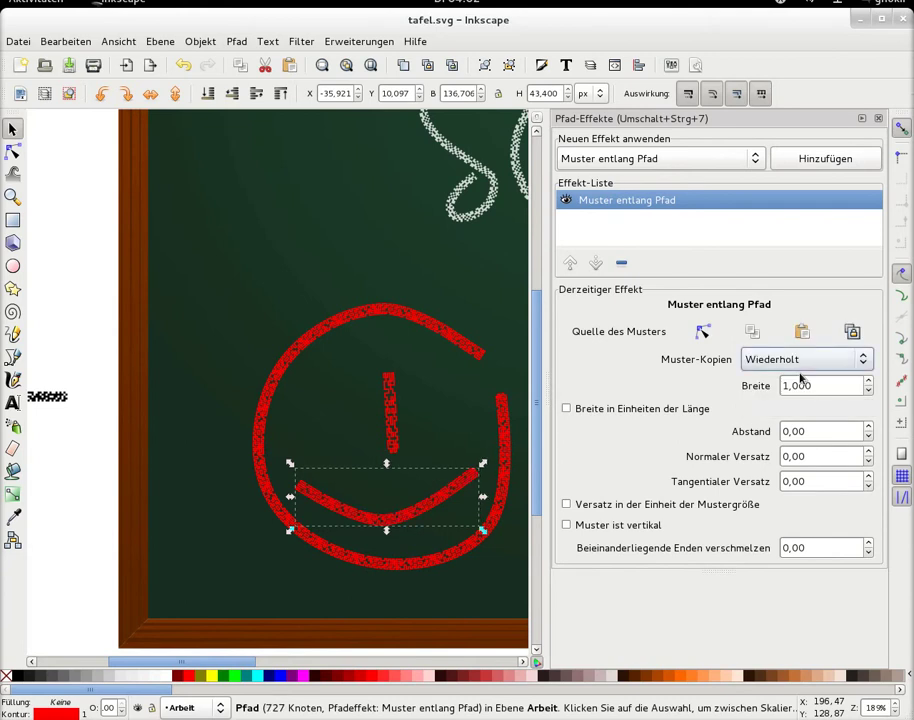
# Keep the vertical line's pattern copies at 'Repeated, stretched' and close the Path Effects panel
pyautogui.click(400, 422)
pyautogui.click(755, 359)
pyautogui.click(755, 358)
pyautogui.scroll(1, 745, 352)
pyautogui.click(760, 362)
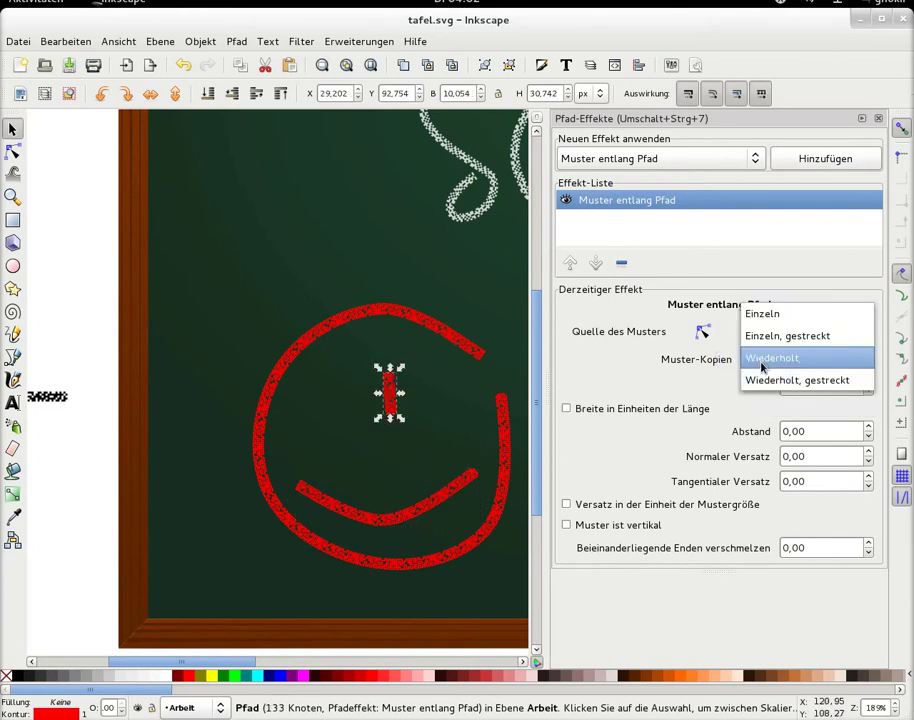
pyautogui.click(755, 379)
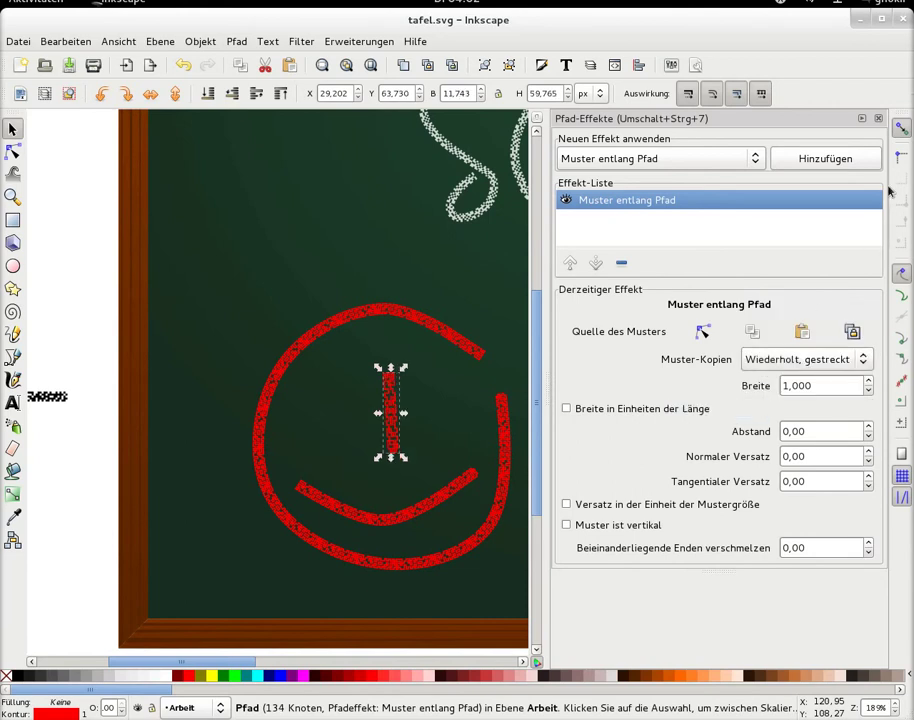
pyautogui.click(878, 118)
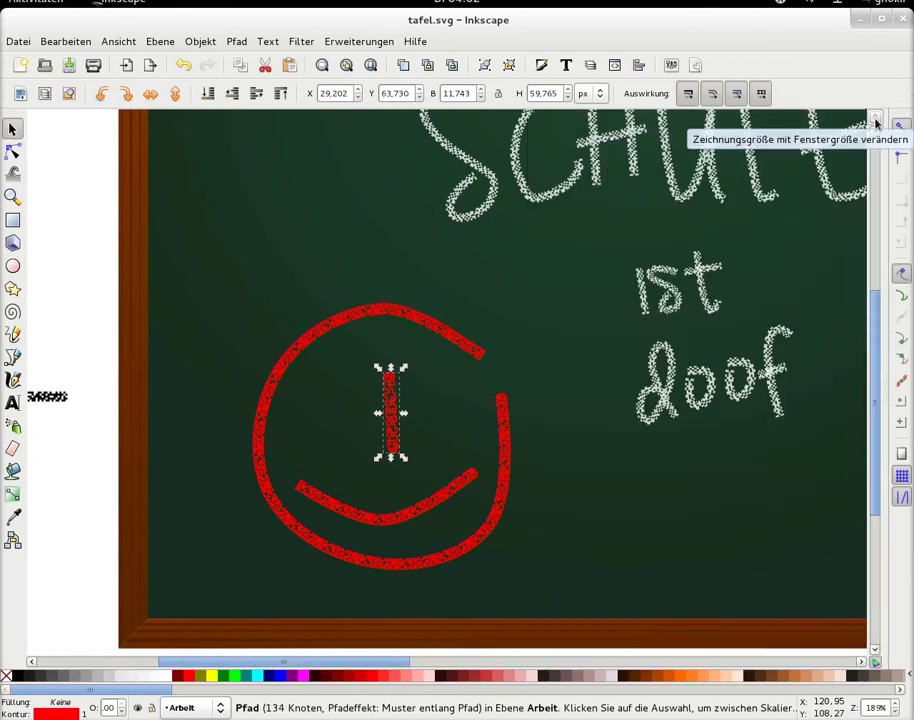
# Select all three smiley paths and fill them with the 2.5% Gray swatch
pyautogui.moveTo(262, 332)
pyautogui.mouseDown()
pyautogui.moveTo(304, 376)
pyautogui.moveTo(510, 505)
pyautogui.mouseUp()
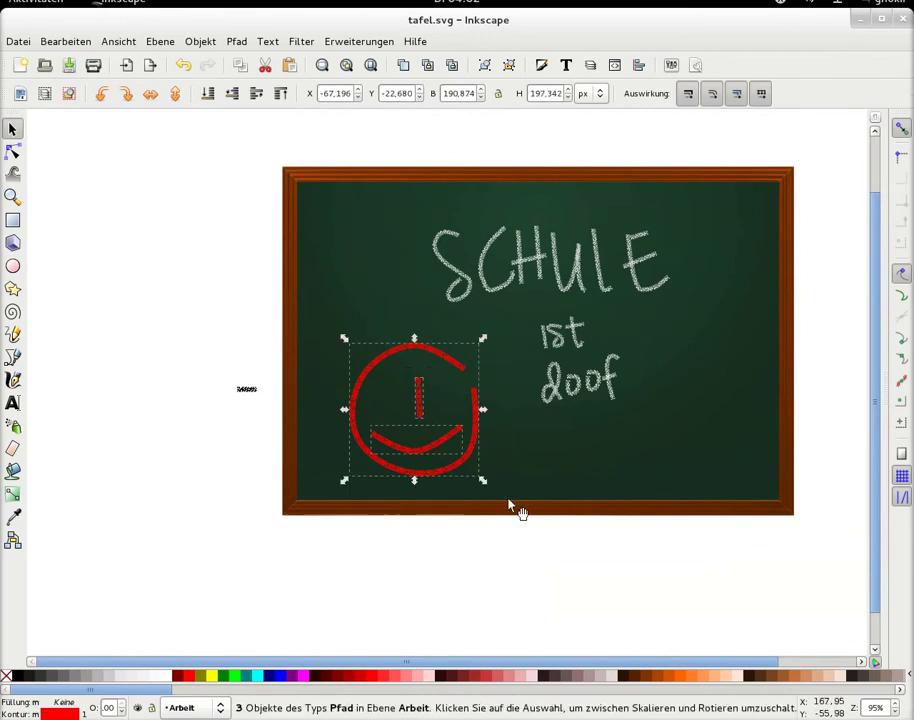
pyautogui.press('shift')
pyautogui.keyDown('shift'); pyautogui.click(166, 679); pyautogui.keyUp('shift')
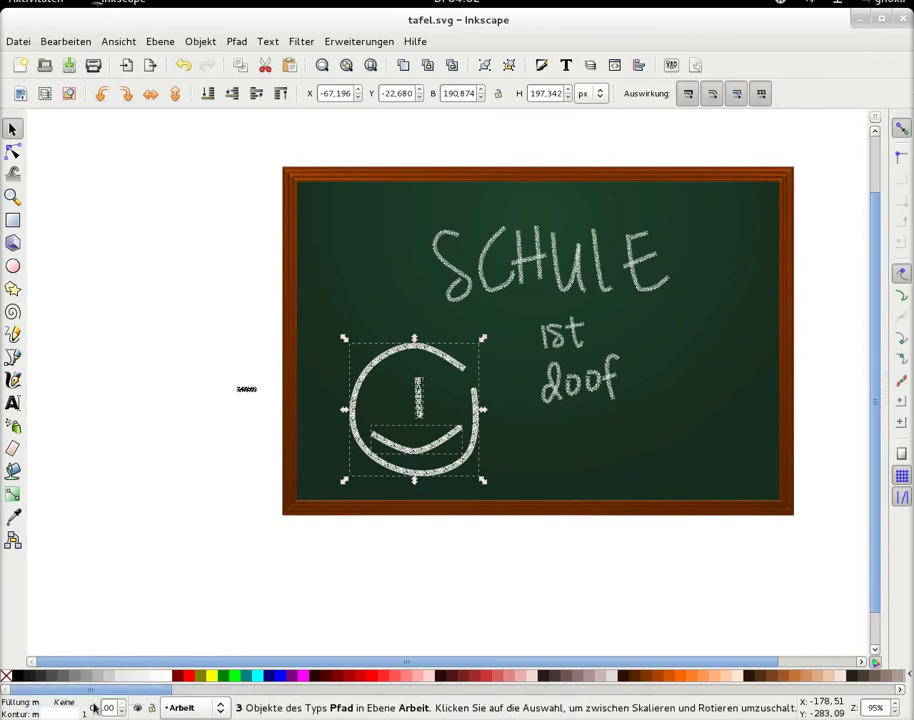
pyautogui.keyDown('shift'); pyautogui.click(168, 679); pyautogui.keyUp('shift')
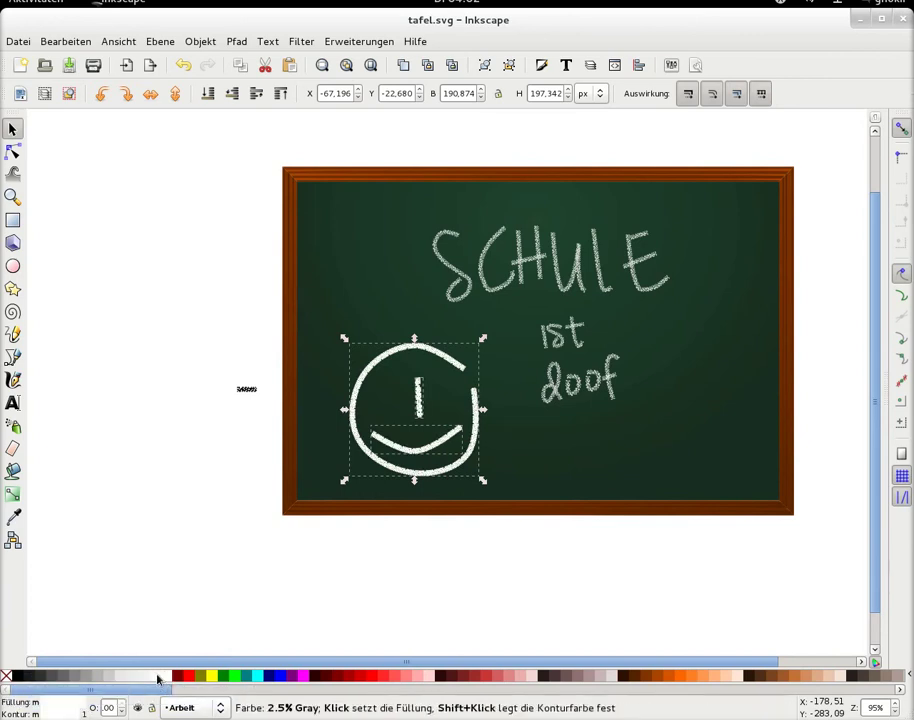
# Remove the smiley paths' stroke, then deselect and zoom in on the board
pyautogui.rightClick(66, 712)
pyautogui.click(125, 706)
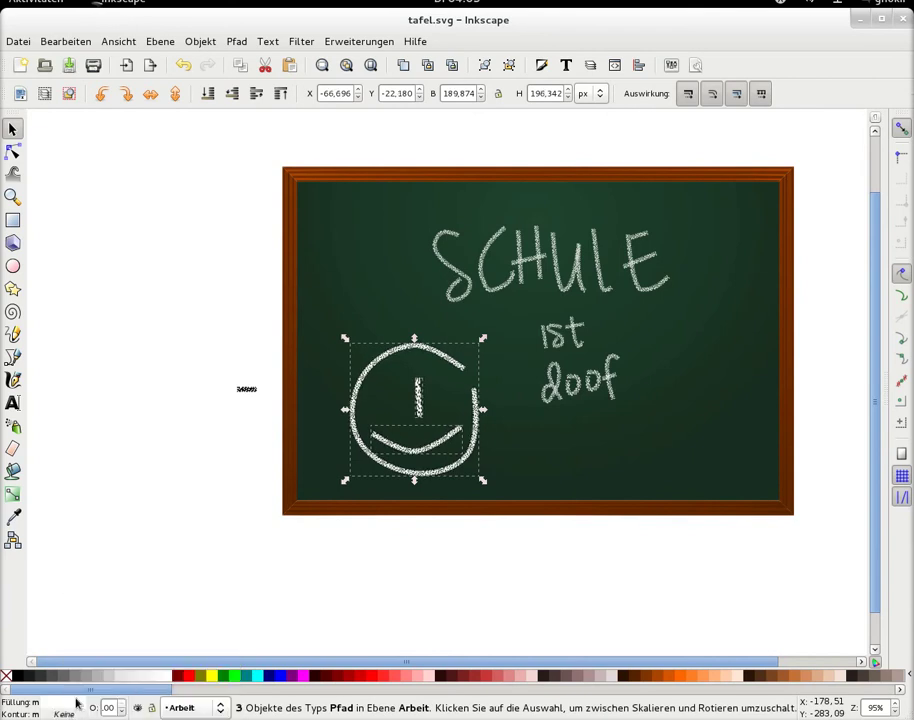
pyautogui.click(185, 548)
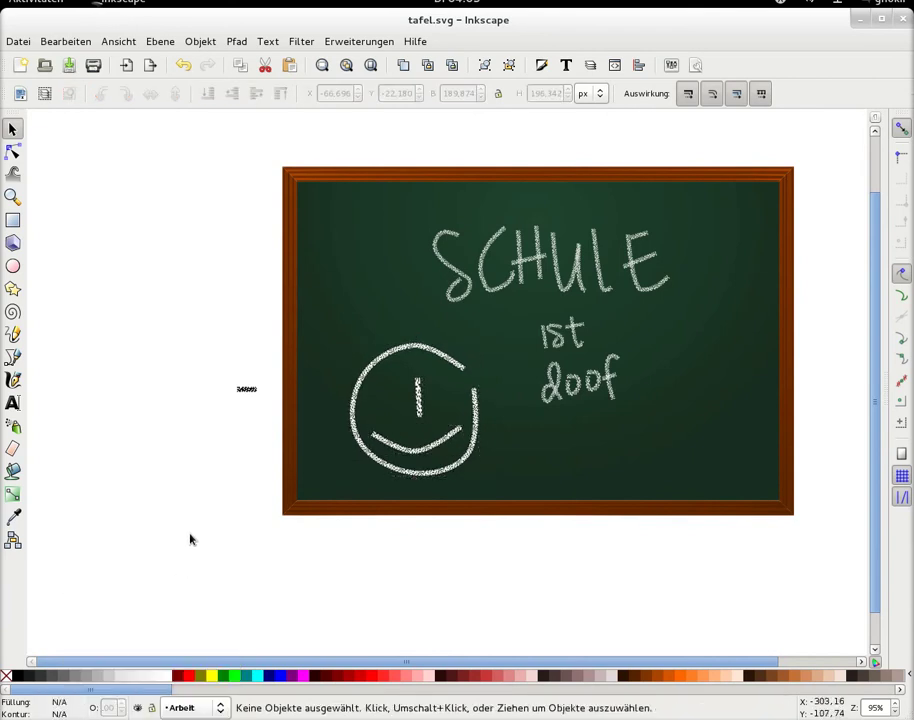
pyautogui.press('+')
pyautogui.moveTo(351, 663); pyautogui.dragTo(429, 668)
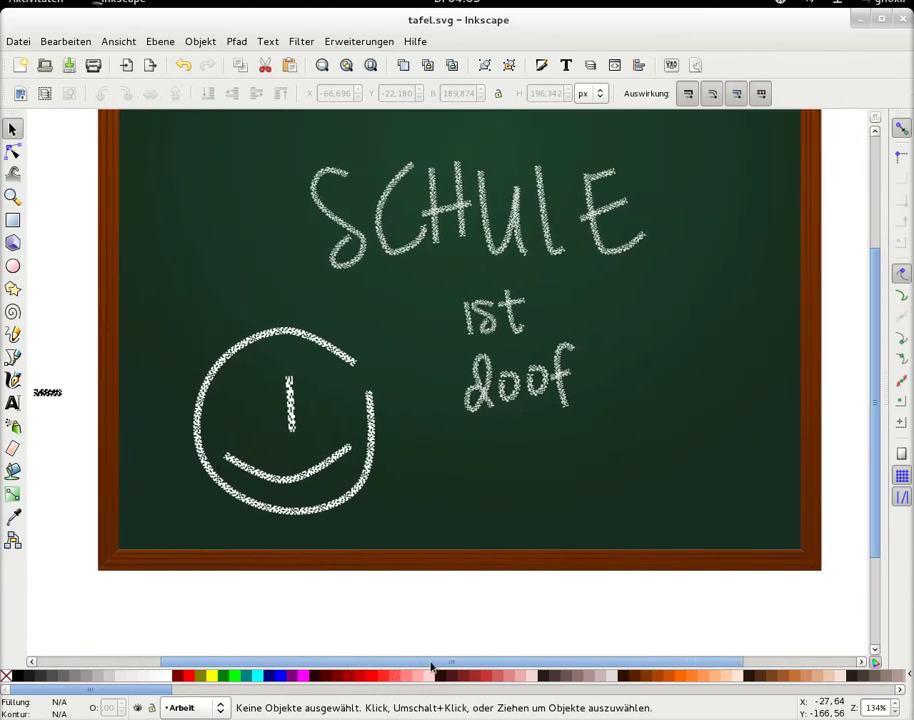
pyautogui.click(294, 430)
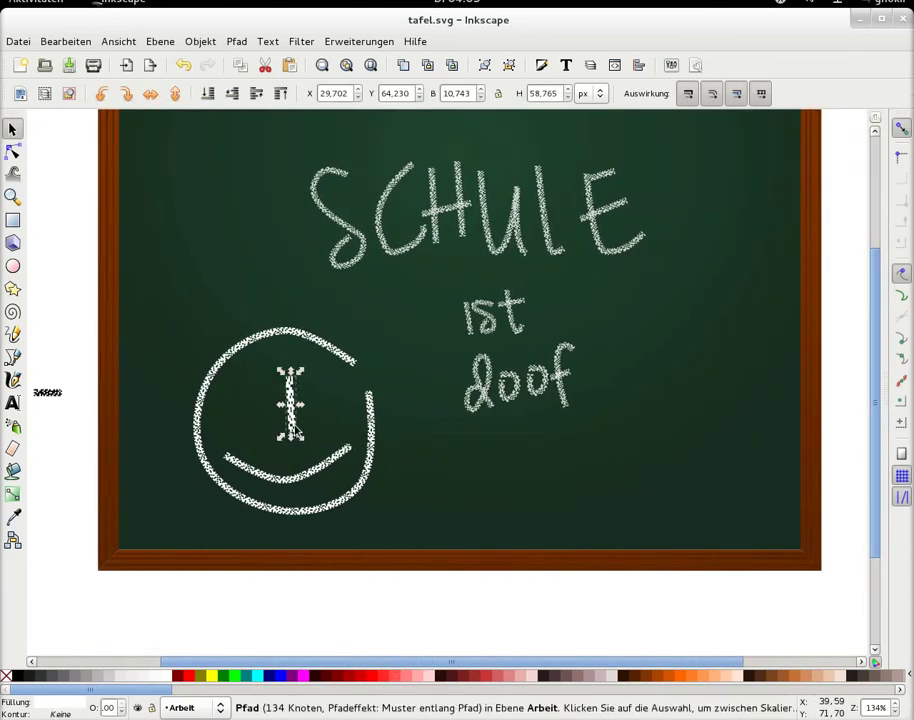
pyautogui.moveTo(297, 423); pyautogui.dragTo(700, 424)
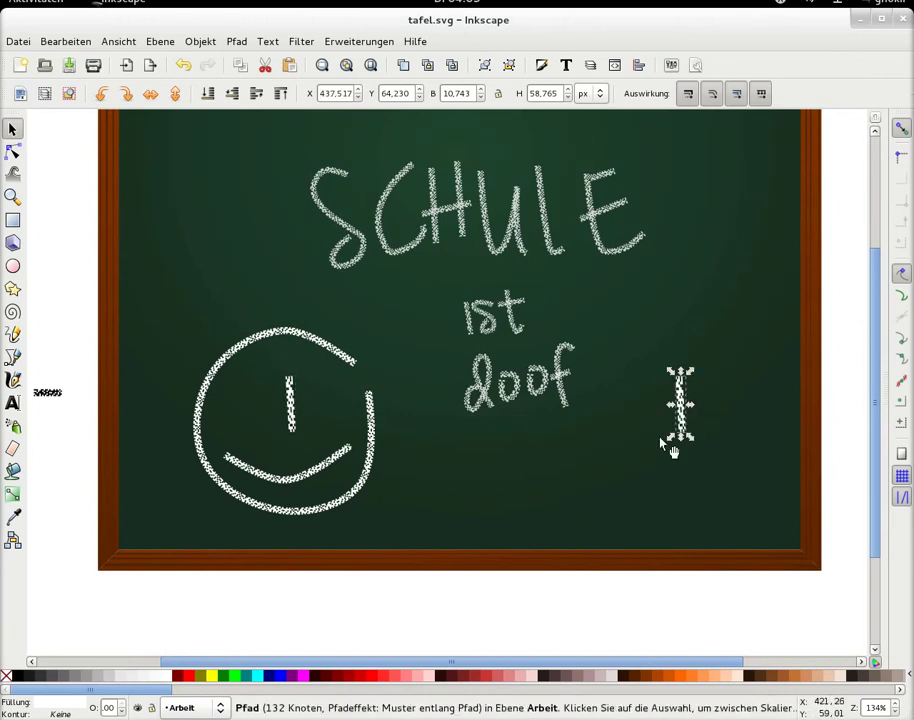
pyautogui.click(13, 151)
pyautogui.moveTo(681, 377)
pyautogui.mouseDown()
pyautogui.moveTo(683, 313)
pyautogui.moveTo(681, 355)
pyautogui.moveTo(649, 396)
pyautogui.moveTo(598, 333)
pyautogui.moveTo(672, 309)
pyautogui.mouseUp()
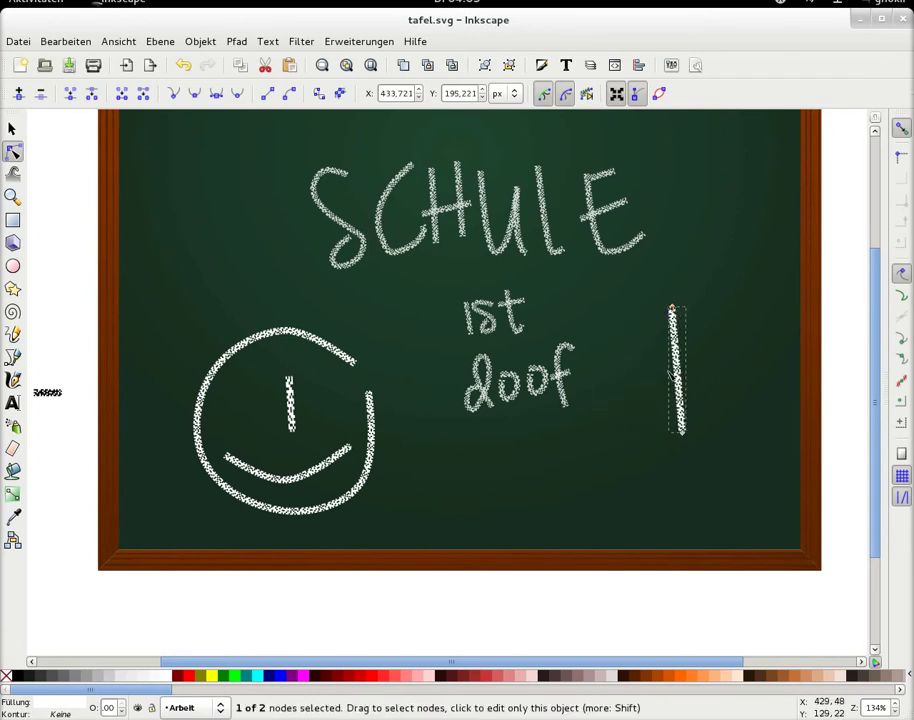
pyautogui.doubleClick(684, 375)
pyautogui.moveTo(684, 375)
pyautogui.mouseDown()
pyautogui.moveTo(735, 377)
pyautogui.moveTo(622, 371)
pyautogui.moveTo(690, 380)
pyautogui.moveTo(677, 370)
pyautogui.mouseUp()
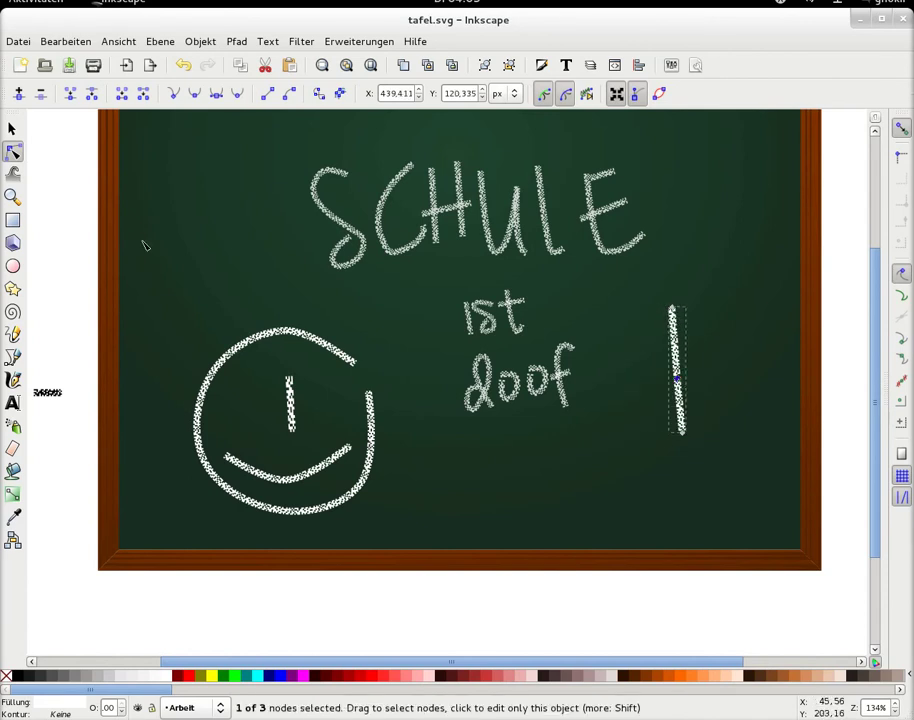
pyautogui.press('s')
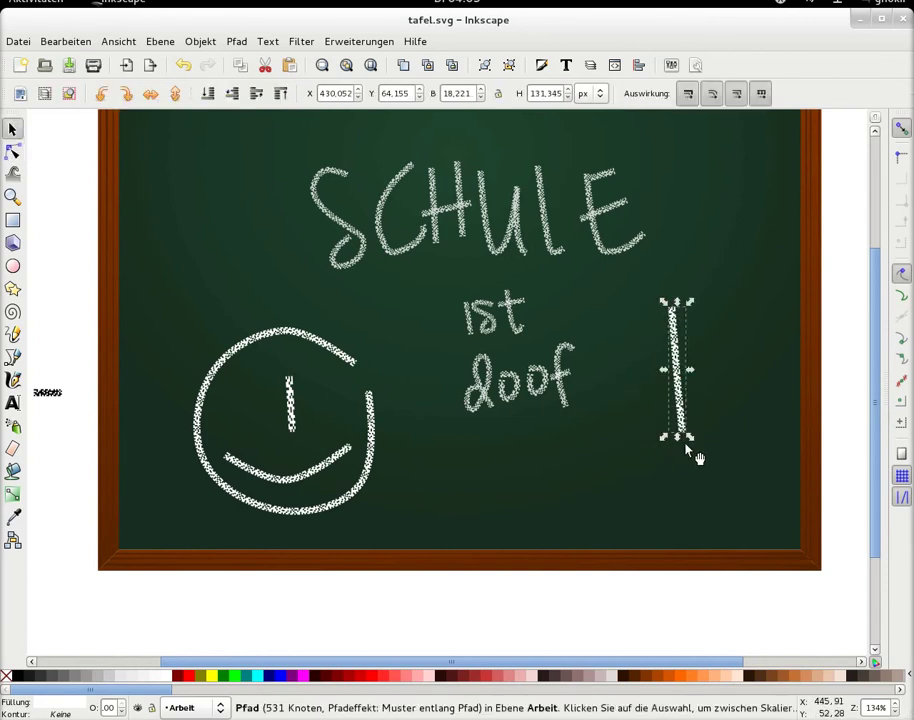
pyautogui.moveTo(690, 438); pyautogui.dragTo(739, 532)
pyautogui.moveTo(703, 307)
pyautogui.mouseDown()
pyautogui.moveTo(737, 227)
pyautogui.moveTo(722, 159)
pyautogui.moveTo(682, 326)
pyautogui.mouseUp()
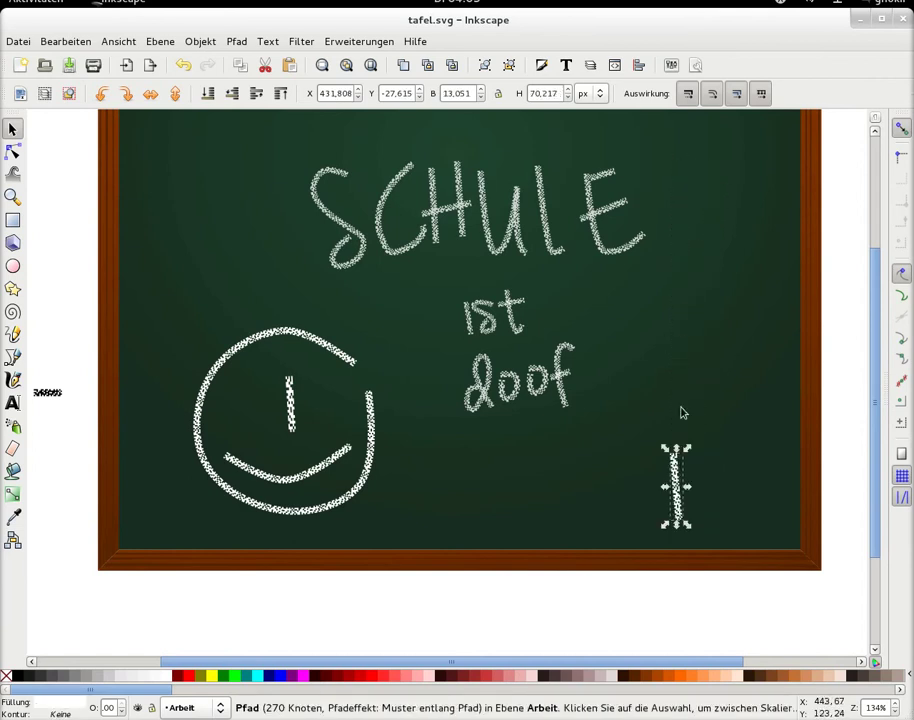
pyautogui.press('Delete')
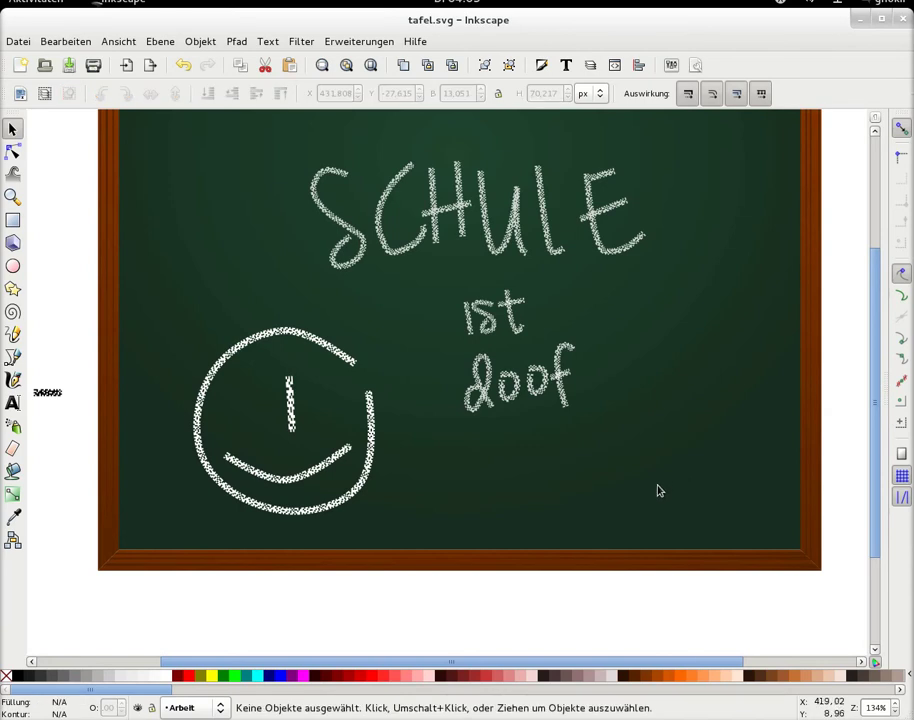
pyautogui.press('-')
pyautogui.press('-')
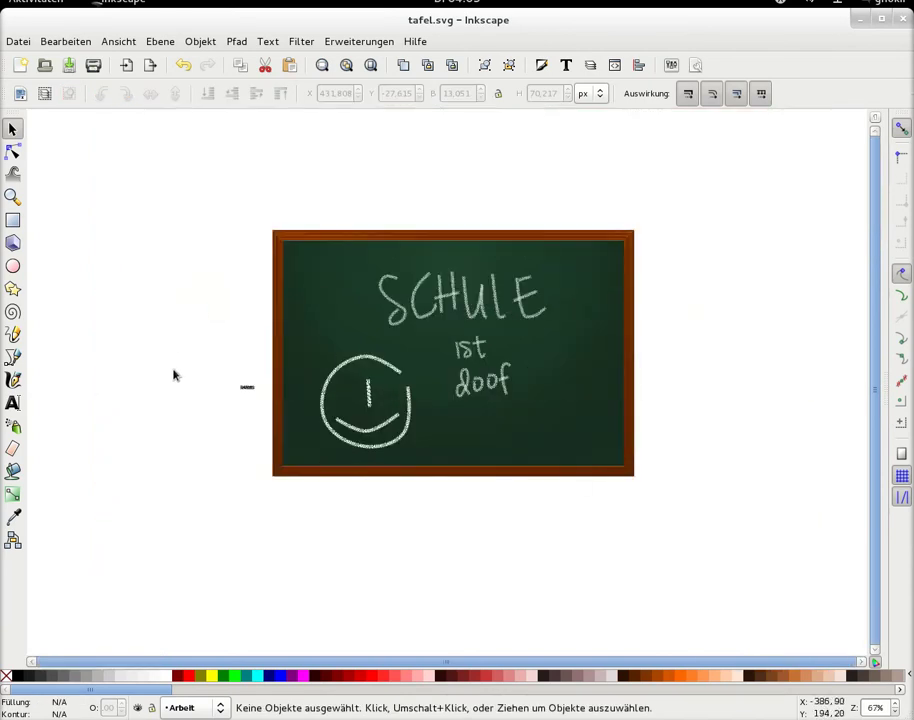
# Move the chalk sample left, then convert the three smiley strokes with Path > Object to Path
pyautogui.click(245, 389)
pyautogui.moveTo(243, 390); pyautogui.dragTo(203, 399)
pyautogui.moveTo(231, 310); pyautogui.dragTo(433, 470)
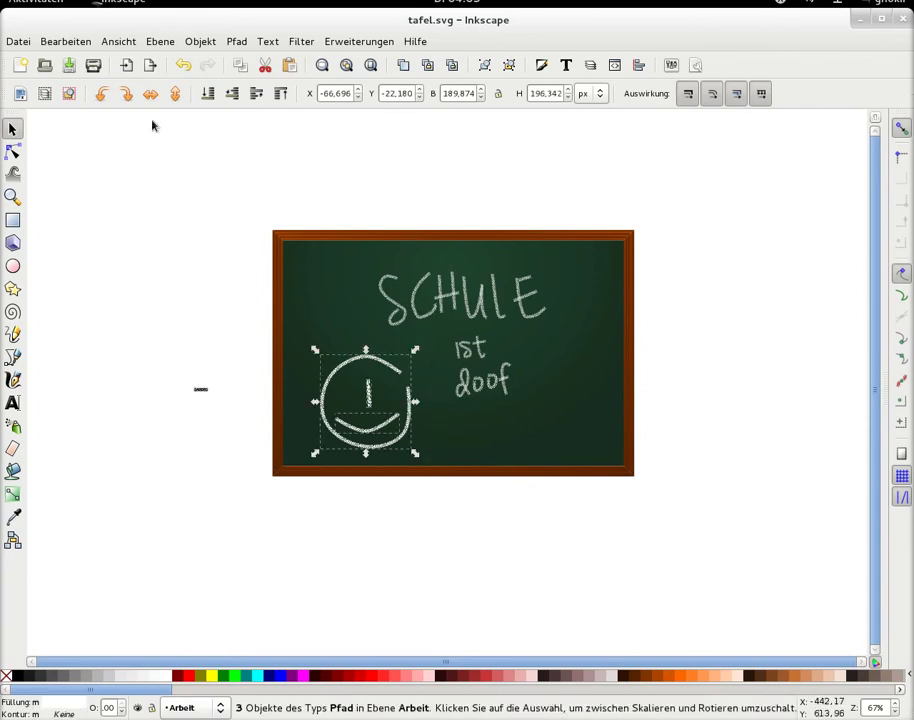
pyautogui.click(198, 42)
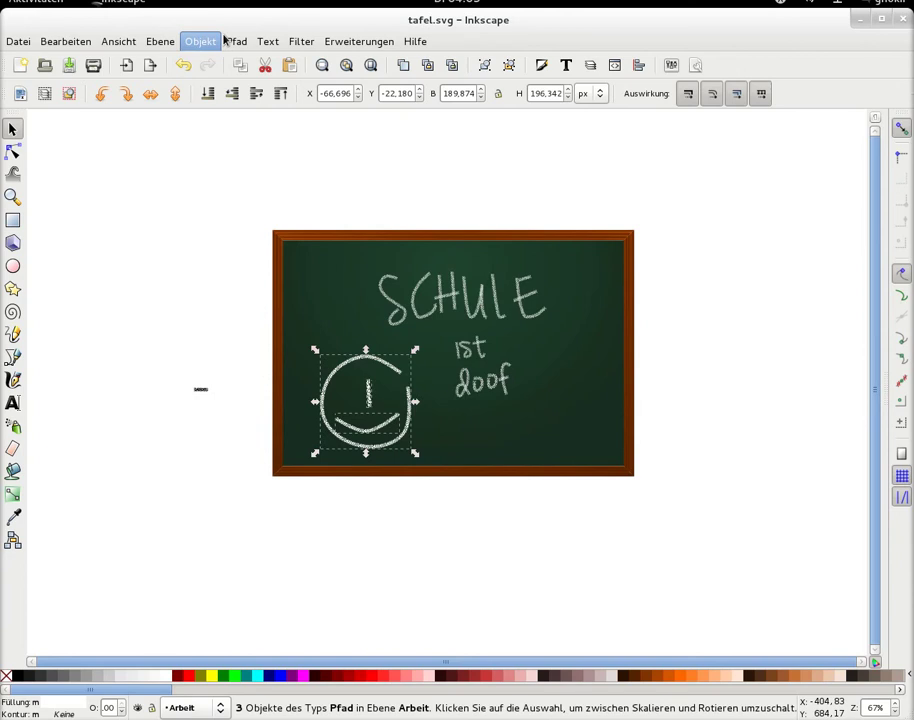
pyautogui.click(240, 58)
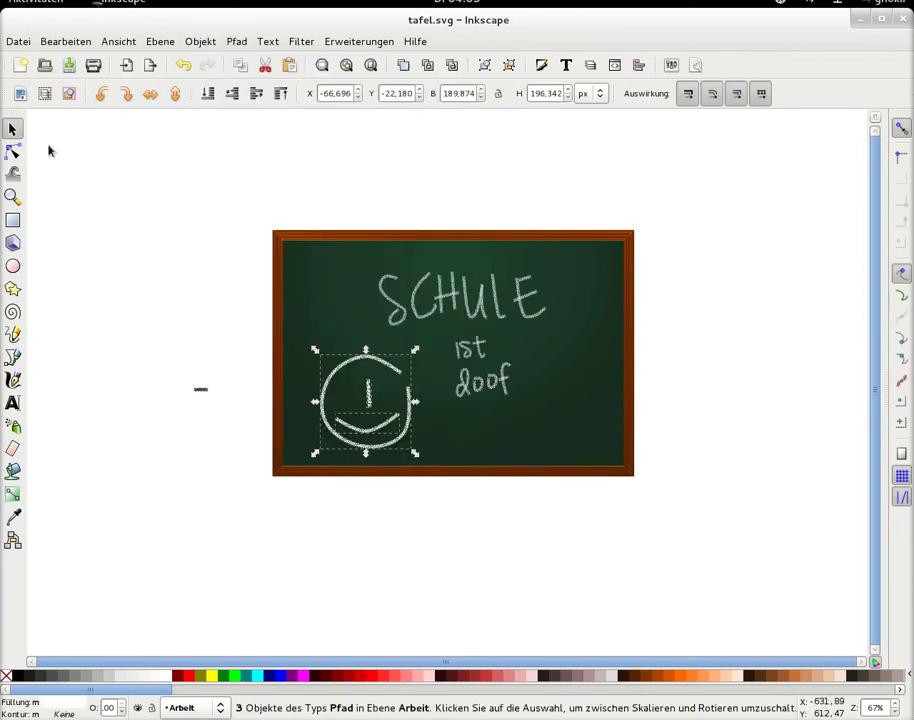
# Check the converted smiley nodes, set its opacity to 80%, and group it
pyautogui.click(13, 151)
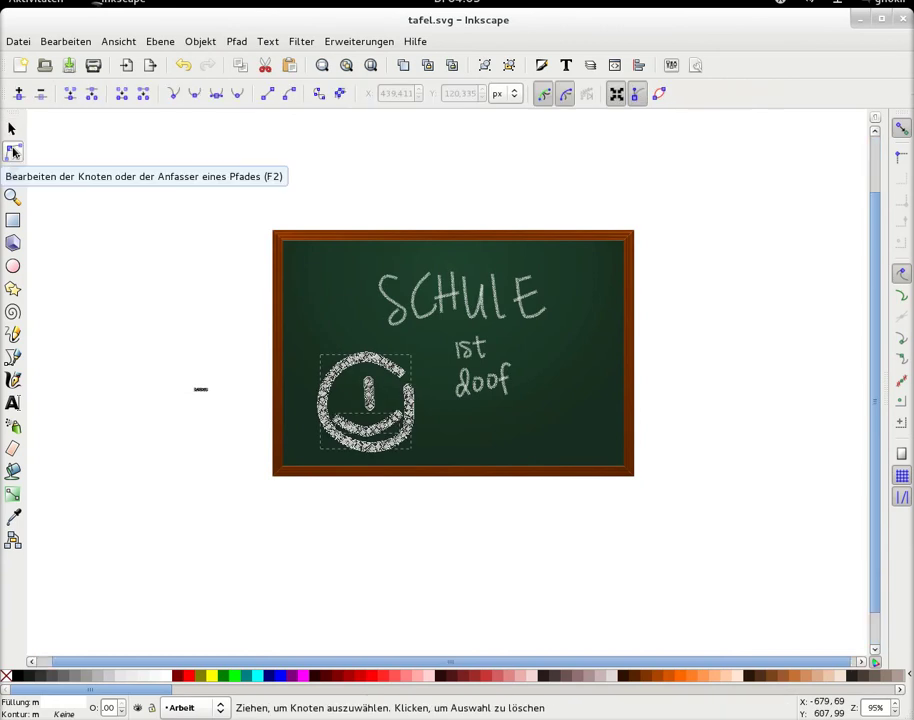
pyautogui.press('+')
pyautogui.press('+')
pyautogui.press('+')
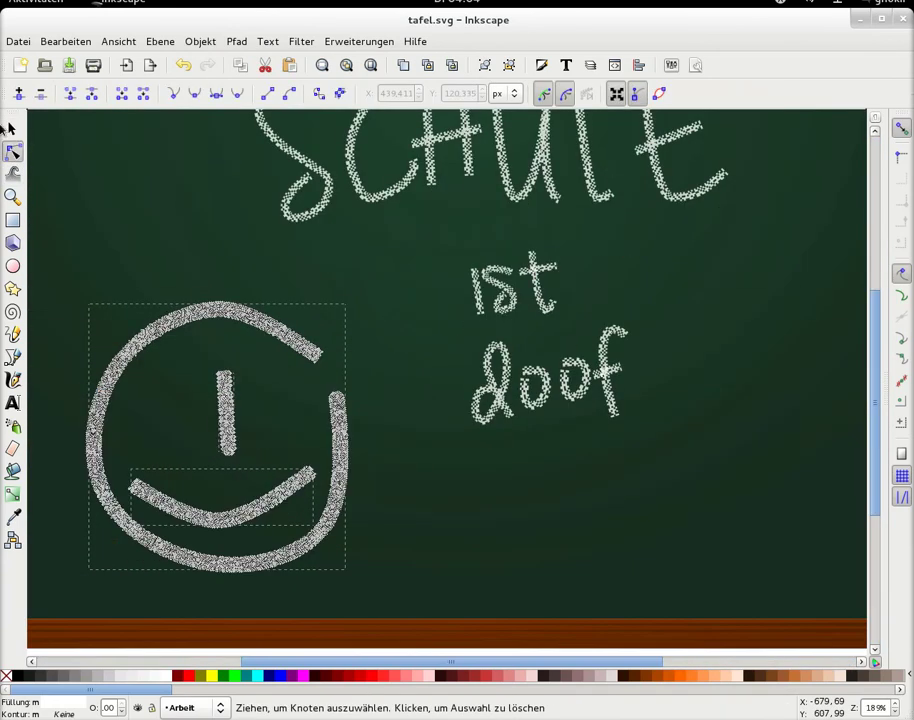
pyautogui.click(13, 128)
pyautogui.press('-')
pyautogui.press('-')
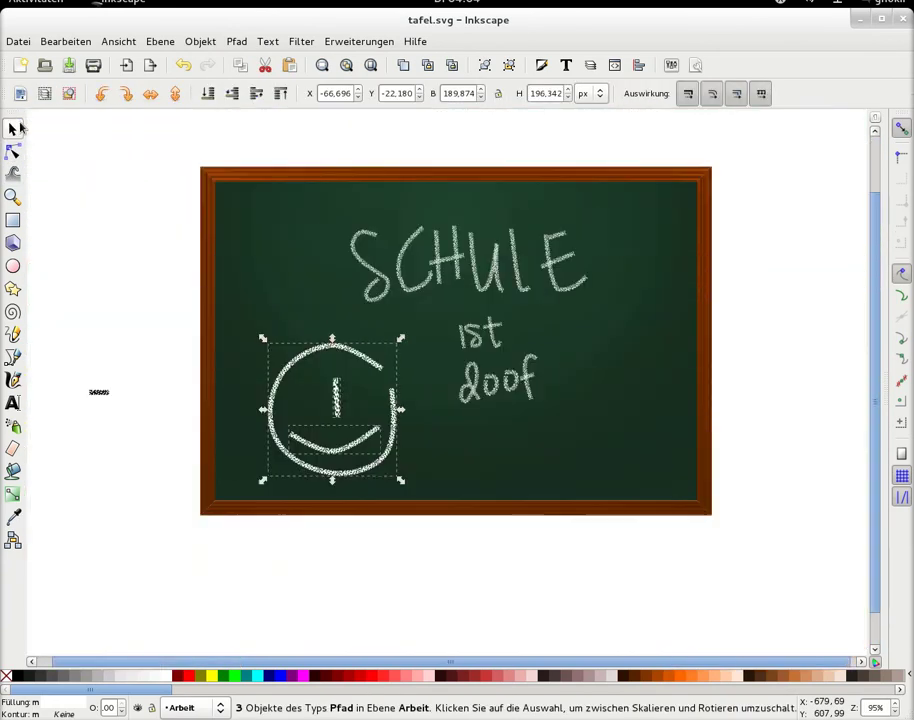
pyautogui.press('-')
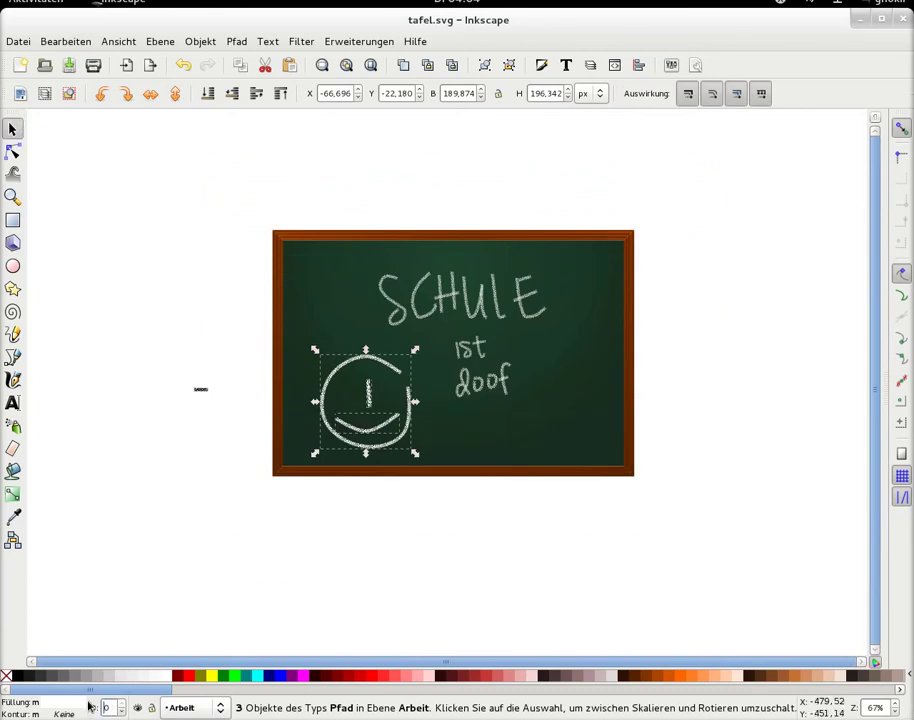
pyautogui.scroll(3, 112, 704)
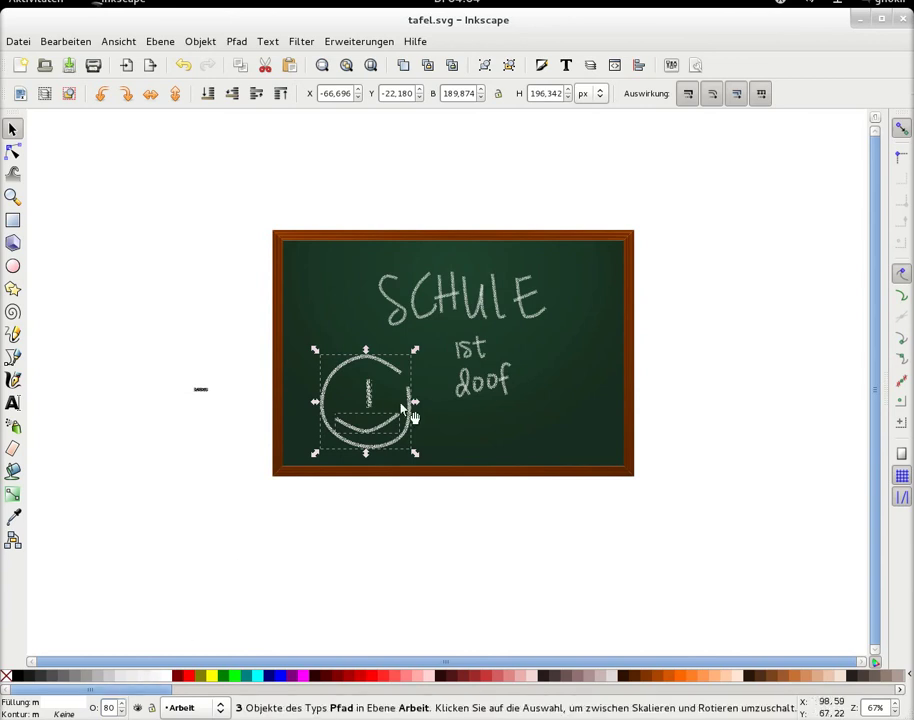
pyautogui.press('ctrl')
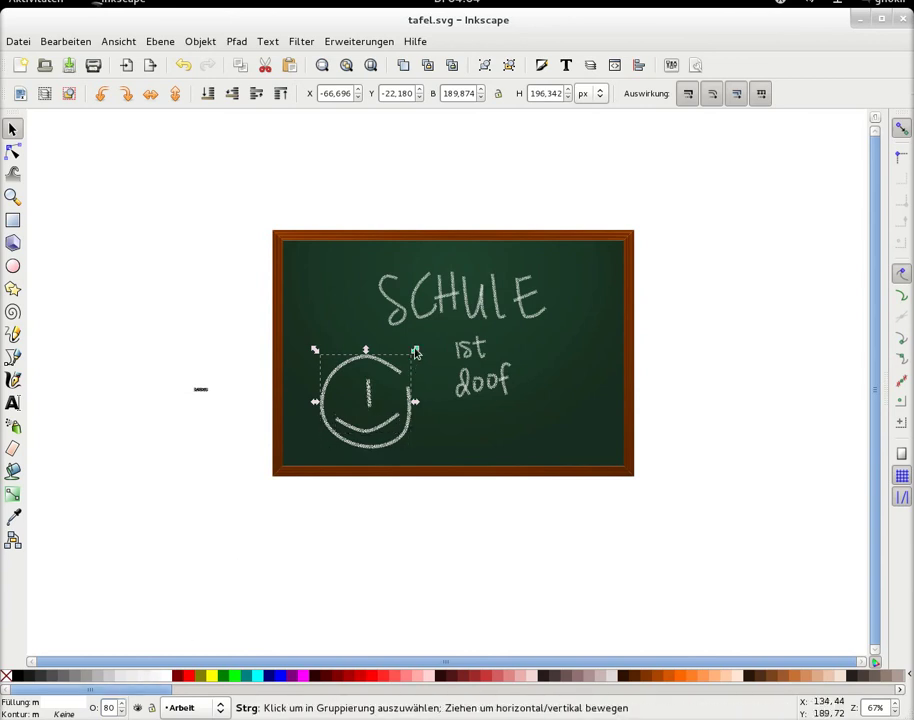
# Scale the smiley to about 72%, move it beside 'doof', and rotate about 20°
pyautogui.moveTo(413, 354); pyautogui.dragTo(385, 373)
pyautogui.moveTo(355, 416)
pyautogui.mouseDown()
pyautogui.moveTo(574, 351)
pyautogui.moveTo(713, 347)
pyautogui.mouseUp()
pyautogui.click(577, 341)
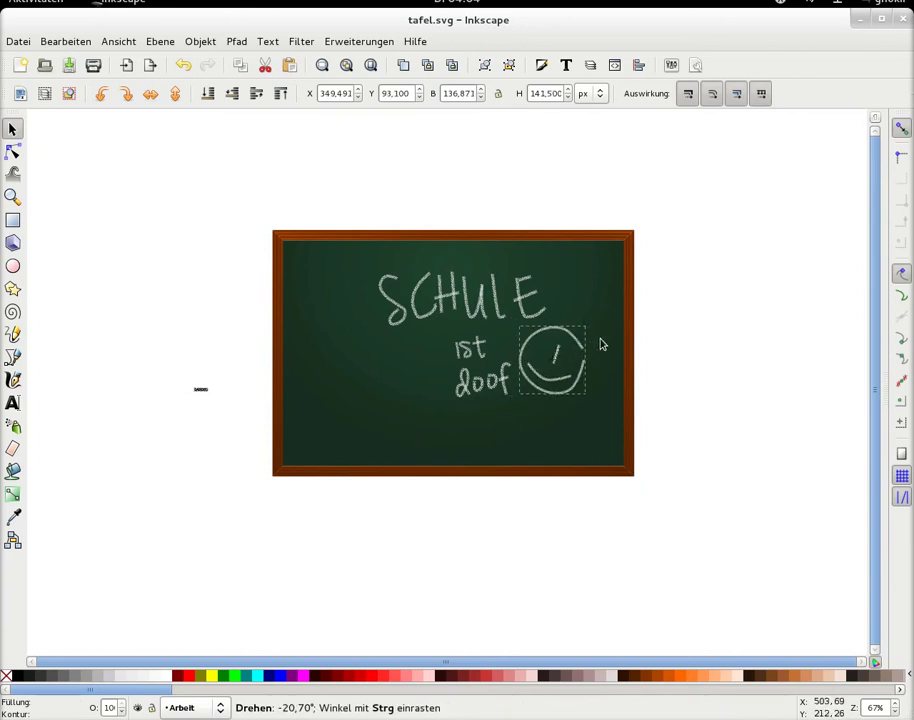
# Zoom in, reselect the smiley group, and nudge it slightly into final position
pyautogui.click(706, 347)
pyautogui.press('+')
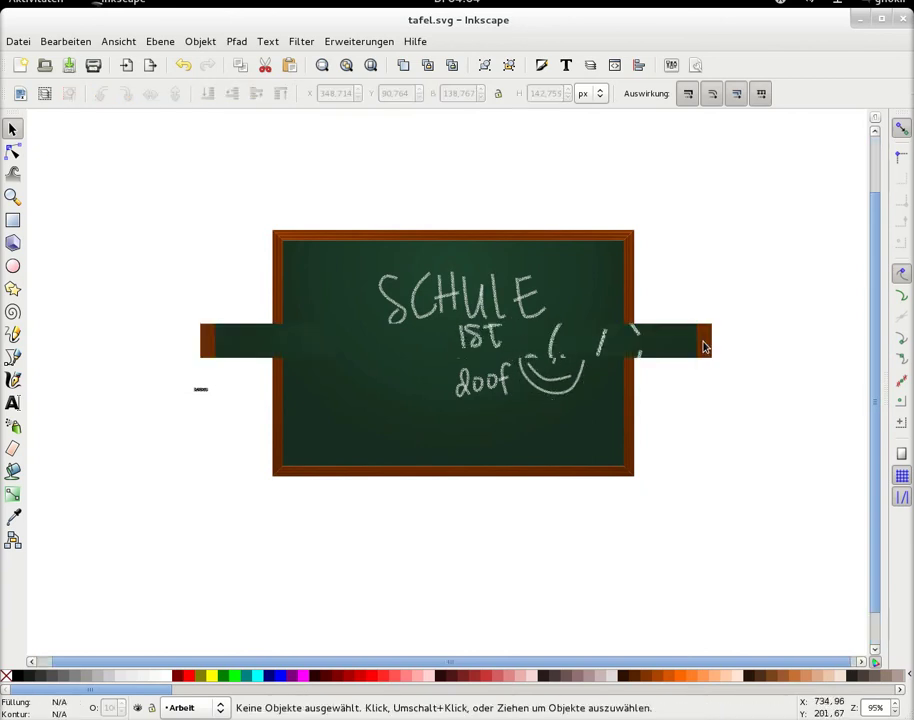
pyautogui.scroll(1, 750, 390)
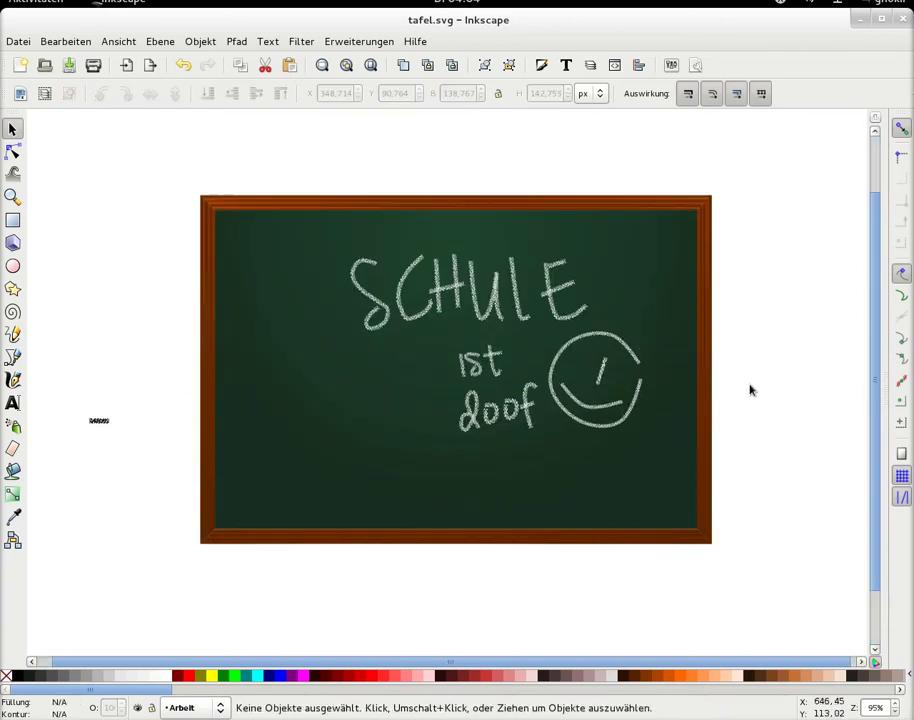
pyautogui.click(600, 341)
pyautogui.moveTo(592, 343); pyautogui.dragTo(600, 349)
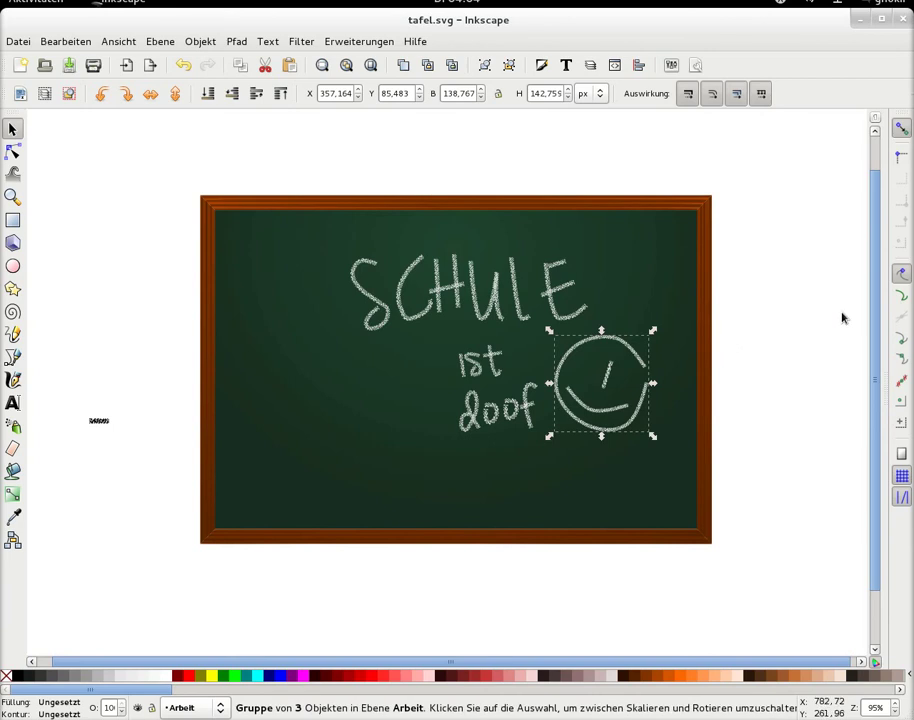